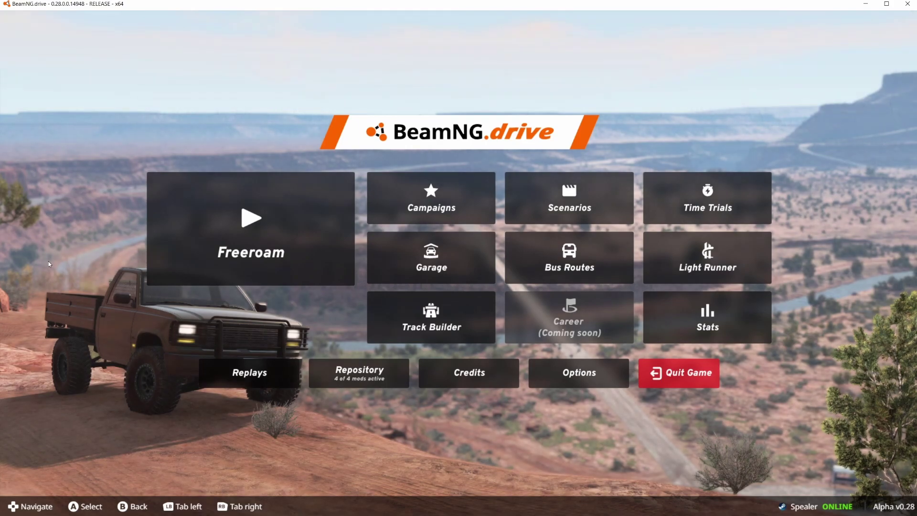
- Load the Grid, Small, Pure map in Freeroam at its default spawn point
left_click(240, 222)
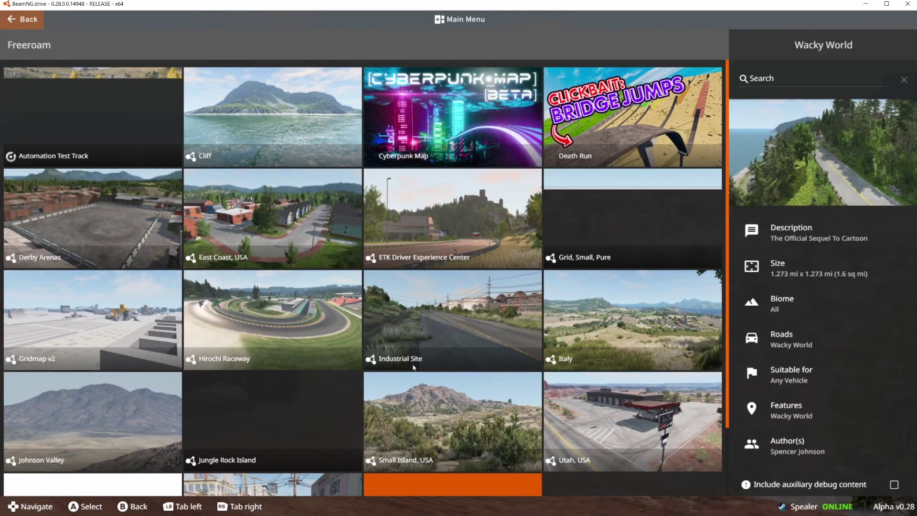
left_click(613, 240)
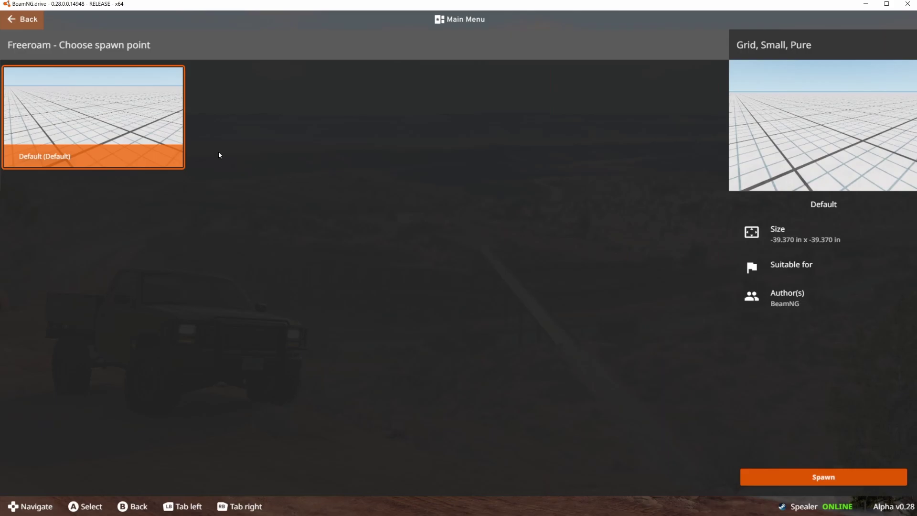
left_click(181, 146)
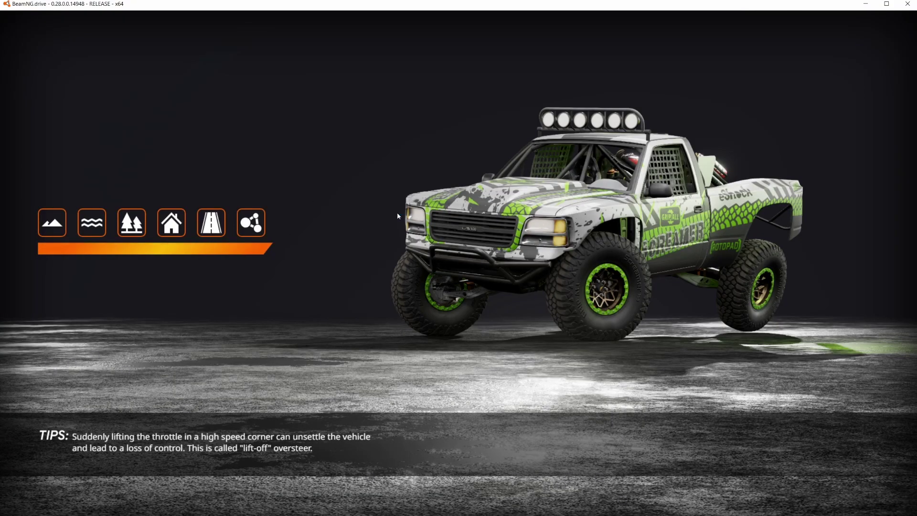
- Switch to the free camera and start the Track Builder on the current map
key("shift+c")
key("s")
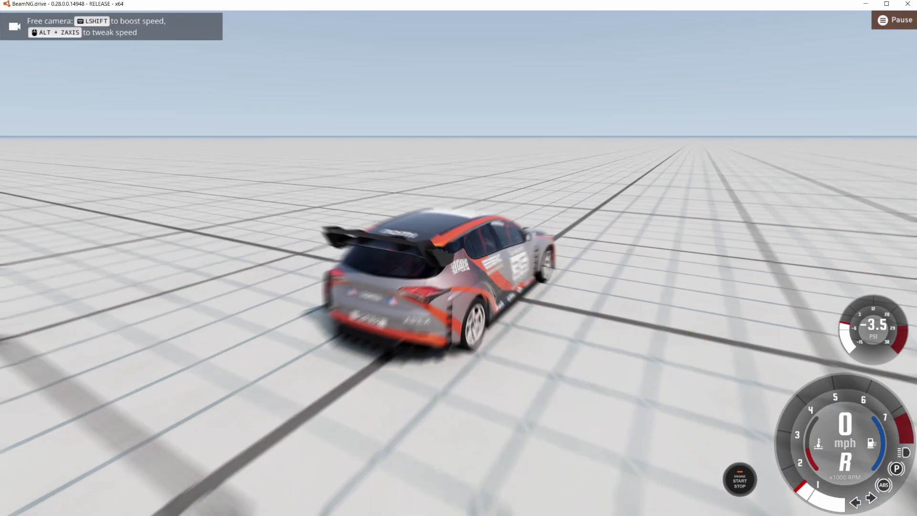
key("d")
right_click_drag(397, 212, 328, 153)
key("Escape")
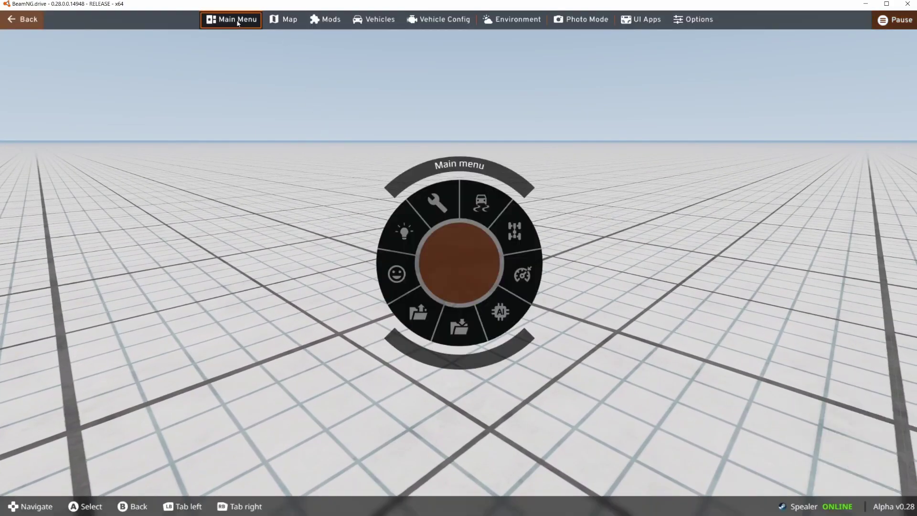
left_click(239, 20)
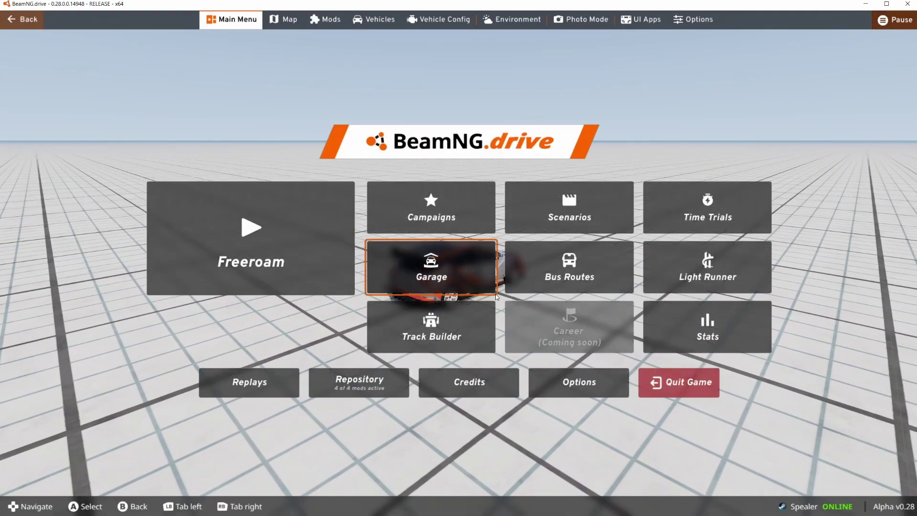
left_click(446, 340)
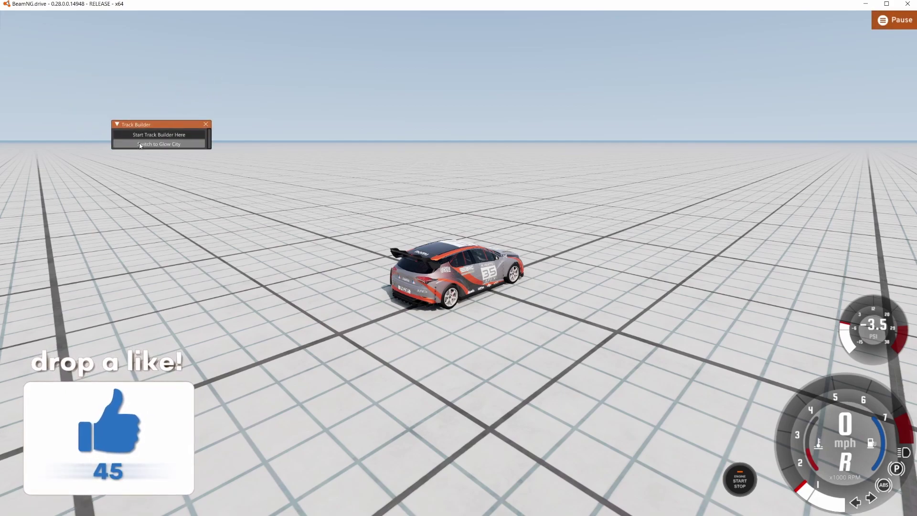
left_click(152, 138)
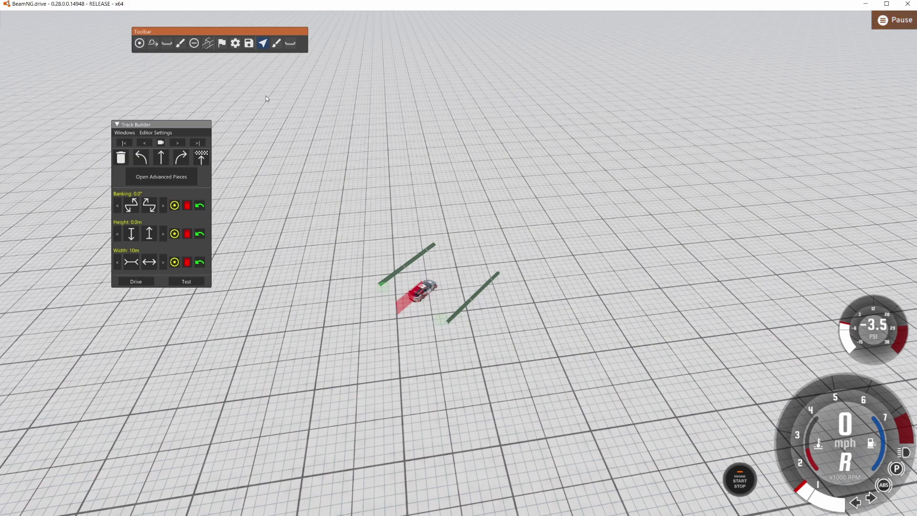
- Show the Advanced Pieces, Advanced Modifiers, Track Shape, Track Settings and Save and Load windows, with Track Settings expanded
left_click(140, 43)
left_click(153, 44)
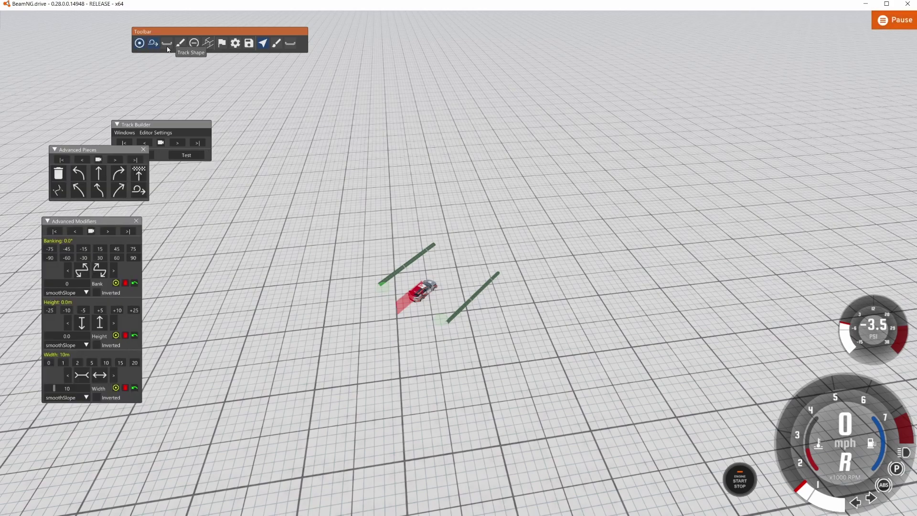
left_click(167, 43)
left_click(235, 44)
left_click(249, 44)
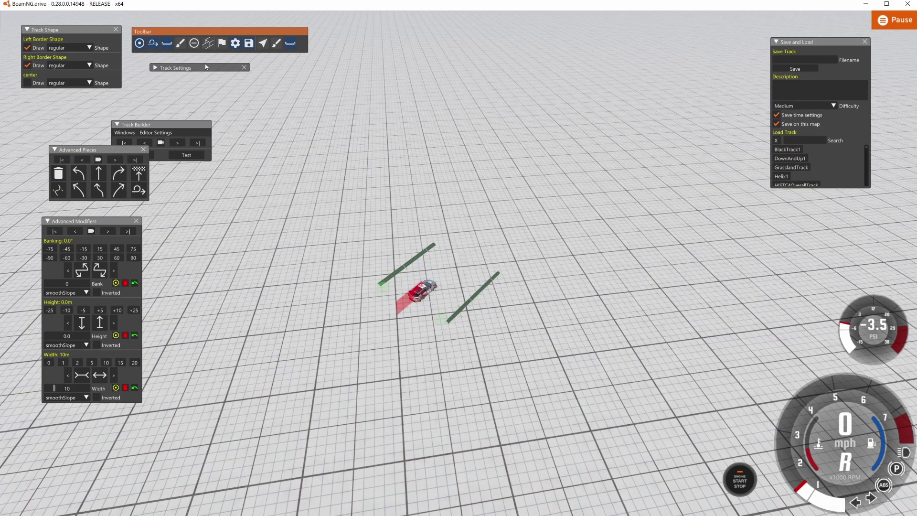
left_click(156, 68)
left_click_drag(182, 68, 220, 103)
- Set the track's rotation to 0 and raise its vertical position to 0.742
double_click(227, 227)
type("0")
key("Return")
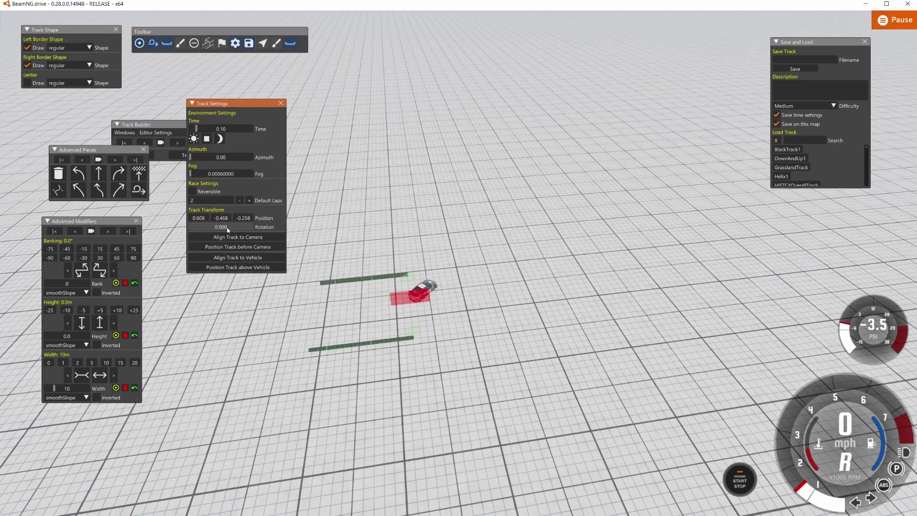
left_click_drag(244, 218, 248, 219)
right_click_drag(420, 249, 581, 266)
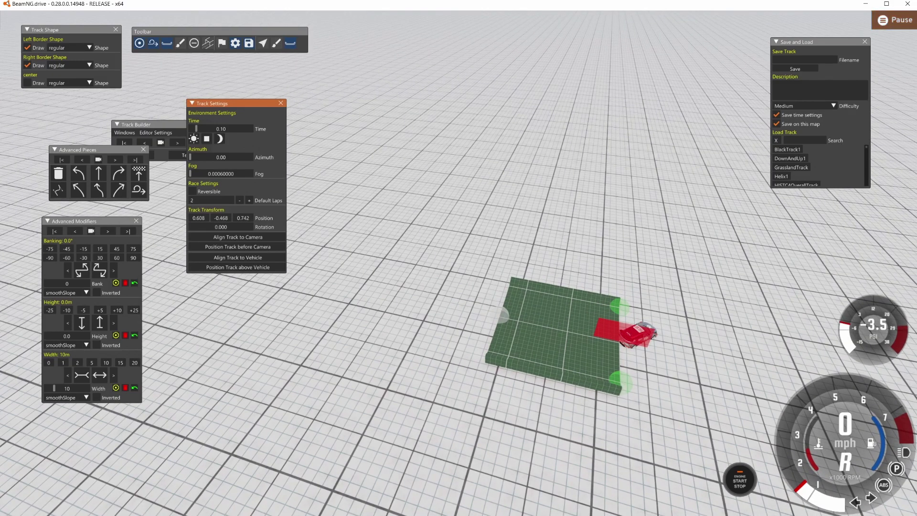
- Build the opening straights of the track with a hill that rises 10 m and drops back down
left_click_drag(142, 124, 70, 99)
double_click(98, 173)
left_click(117, 310)
left_click(98, 174)
left_click(67, 310)
- Extend the track with left curves and straight pieces, raising successive sections to 10 m and 15 m
left_click(263, 43)
left_click(79, 174)
left_click(99, 173)
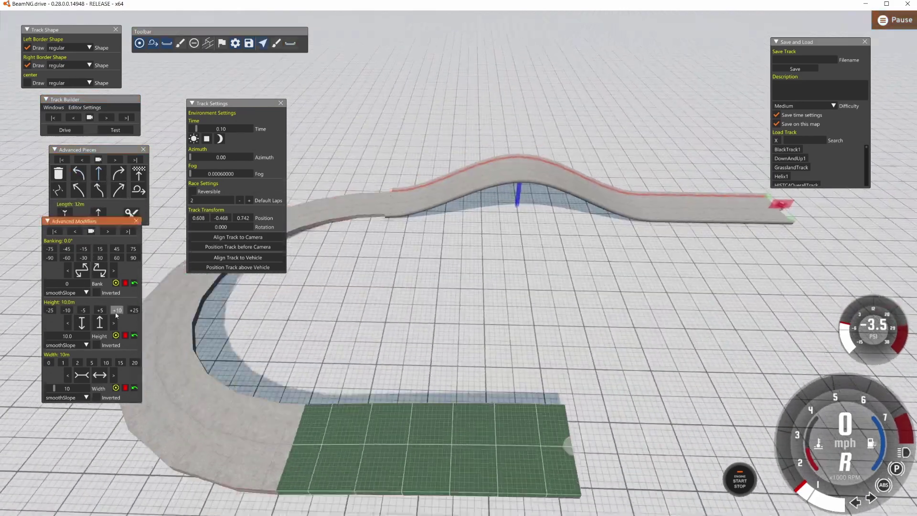
left_click(117, 310)
left_click(78, 173)
left_click(100, 310)
left_click(79, 174)
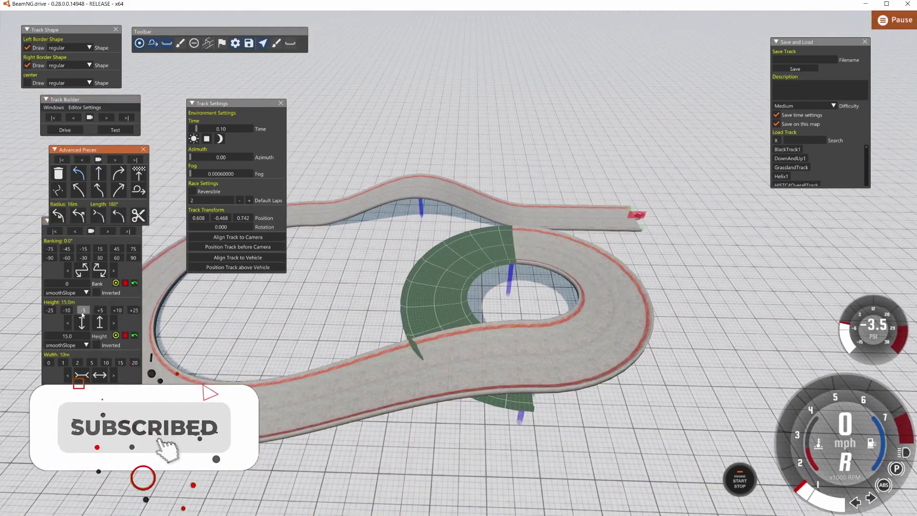
left_click(98, 173)
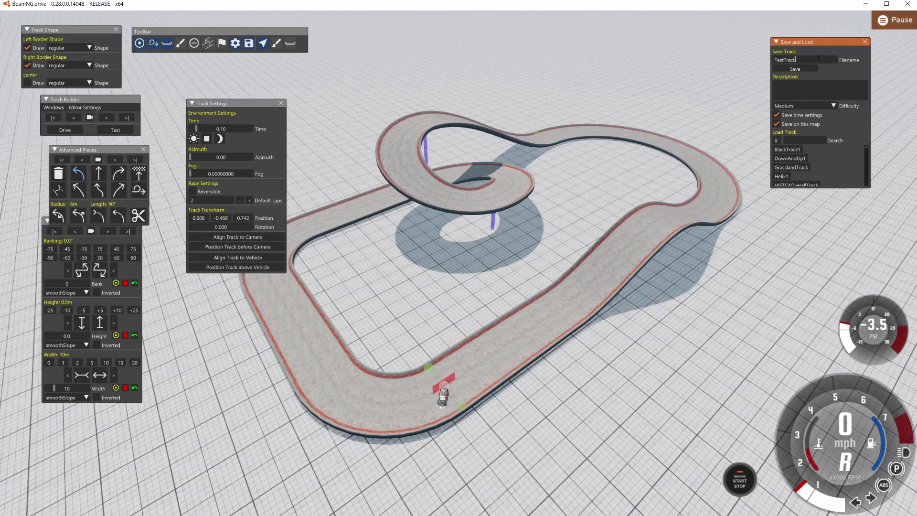
- Save the track as TestTrack and load it back from the saved tracks
left_click(808, 67)
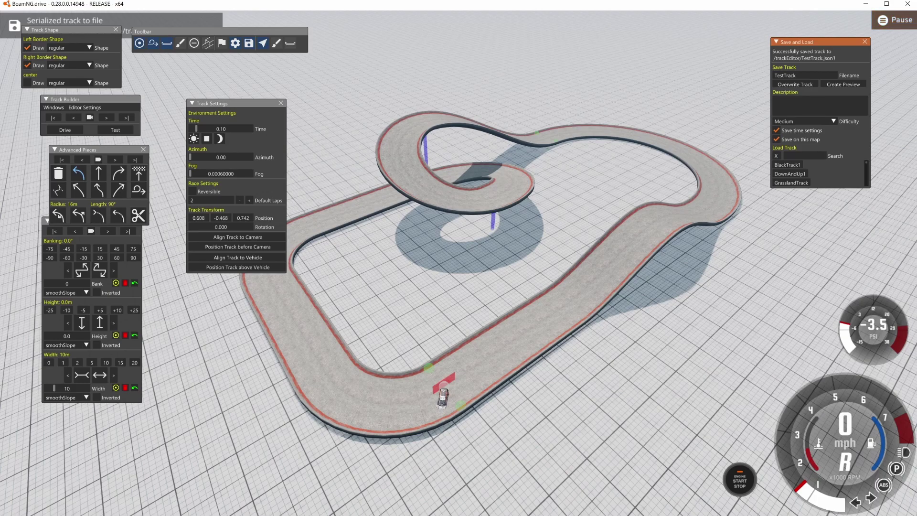
left_click(808, 156)
type("Test")
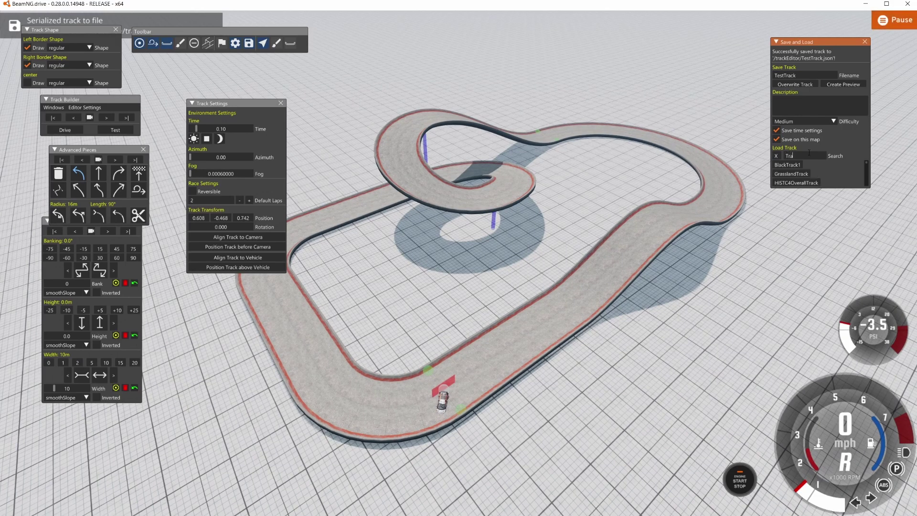
type("Trac")
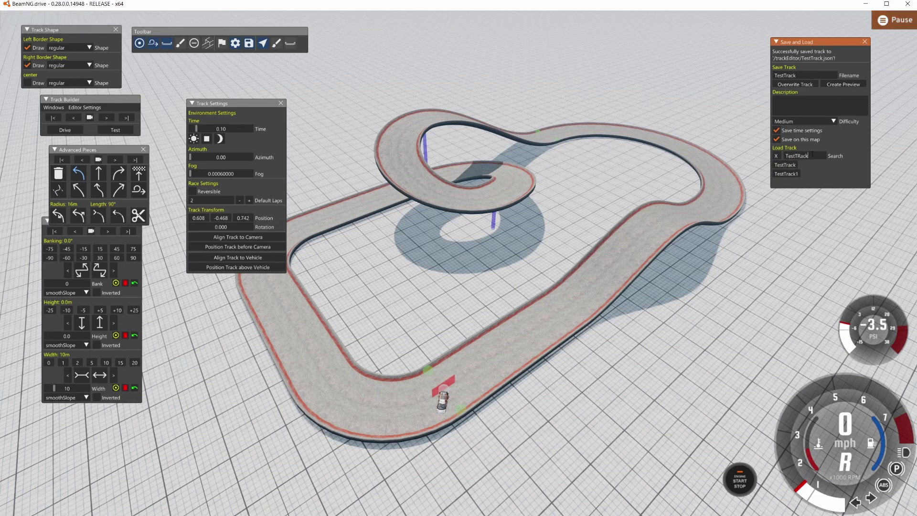
left_click(785, 165)
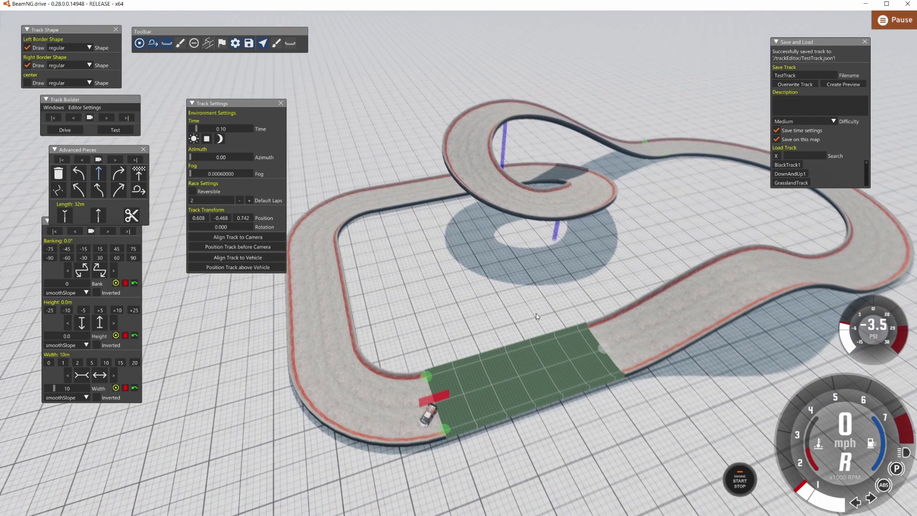
- Start the track test and pull the free camera back to view the whole track
left_click(114, 130)
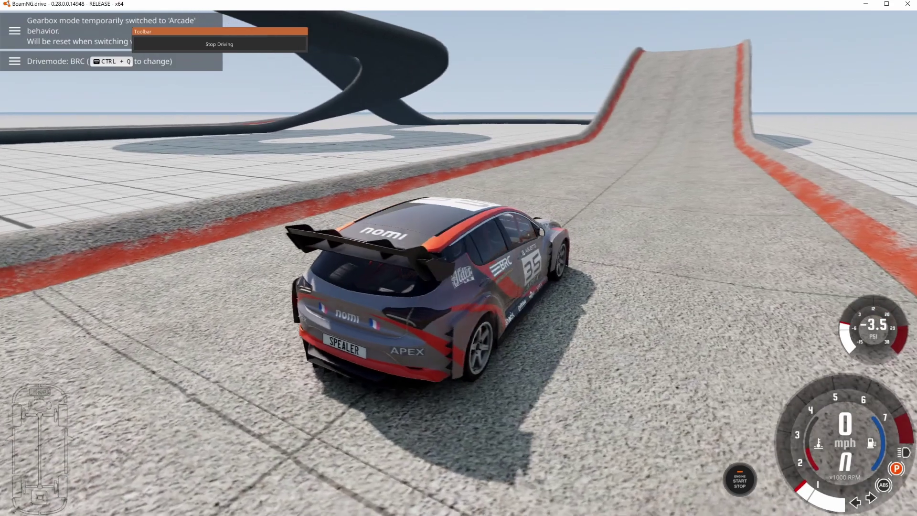
right_click_drag(511, 243, 434, 248)
key("shift+c")
key("s")
left_click_drag(453, 182, 453, 179)
key("w")
right_click_drag(453, 179, 463, 189)
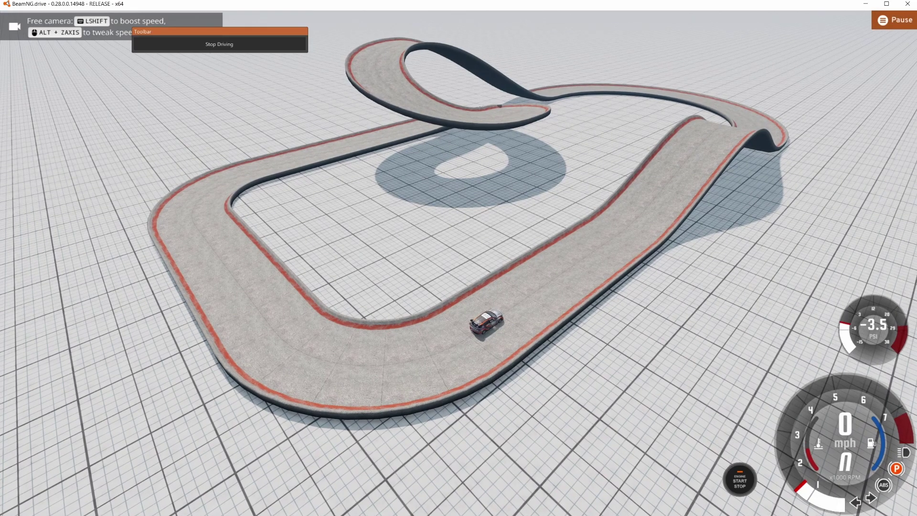
- Open the World Editor and arrange the floating toolbar and scene tree around the track view
key("F11")
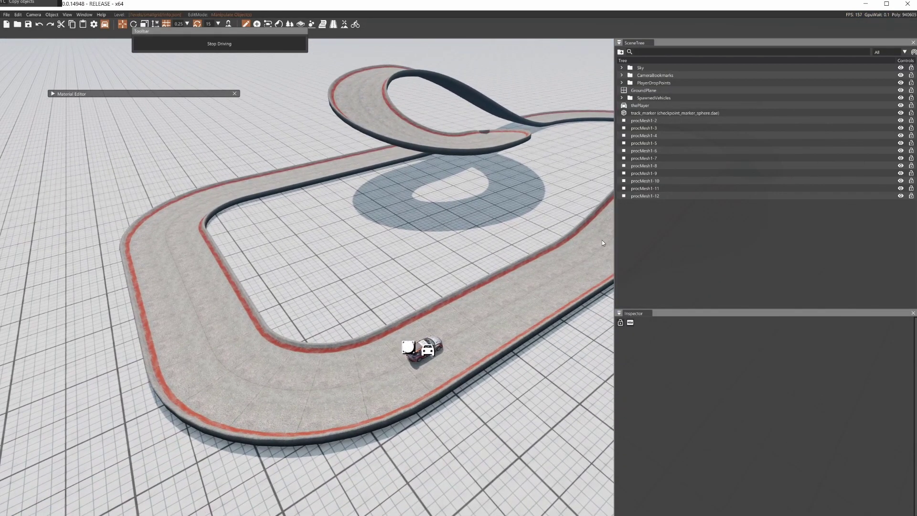
right_click_drag(24, 143, 252, 126)
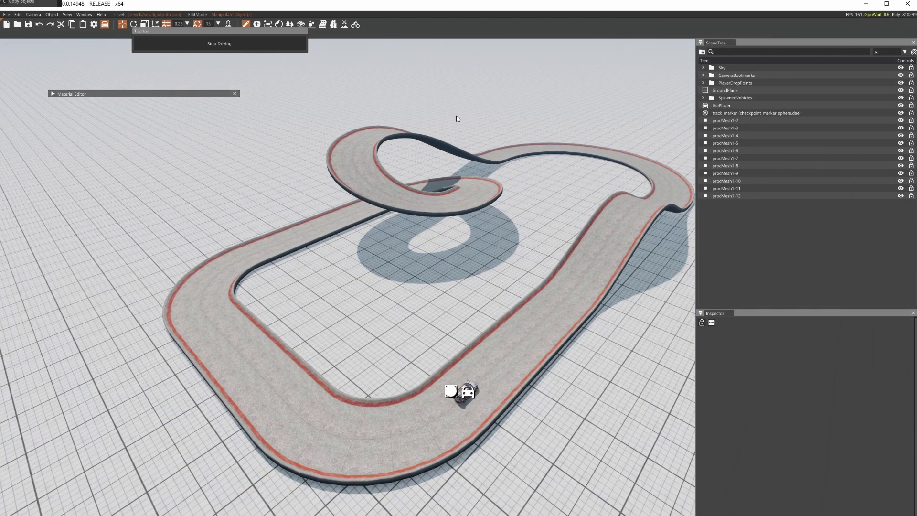
left_click_drag(226, 30, 104, 55)
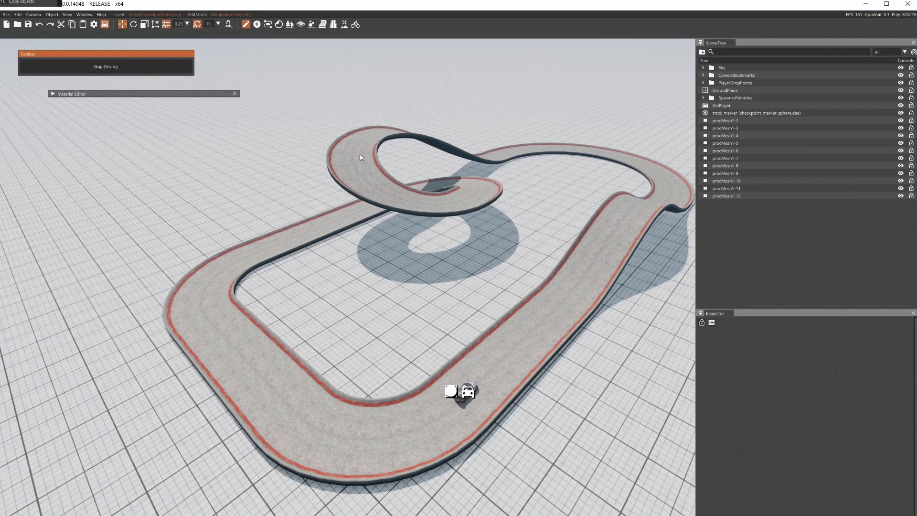
key("w")
key("d")
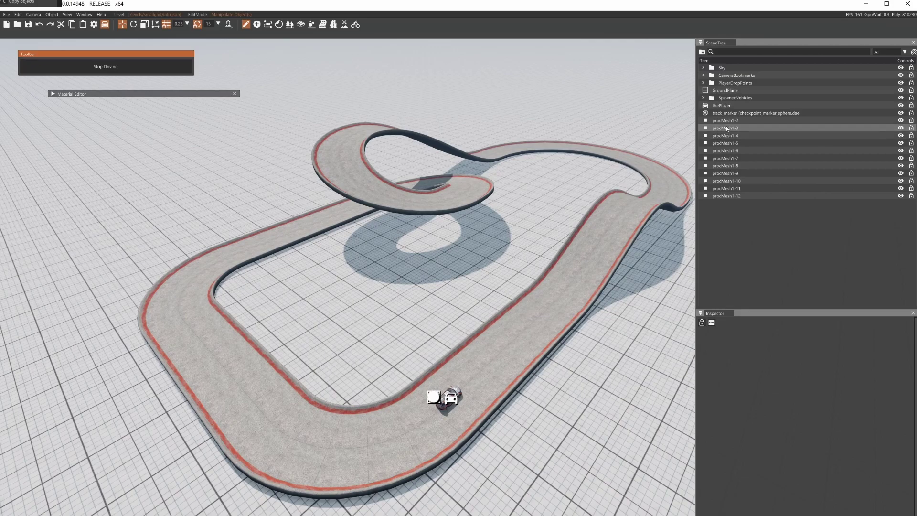
mouse_move(696, 136)
left_mouse_down()
mouse_move(635, 136)
mouse_move(704, 131)
left_mouse_up()
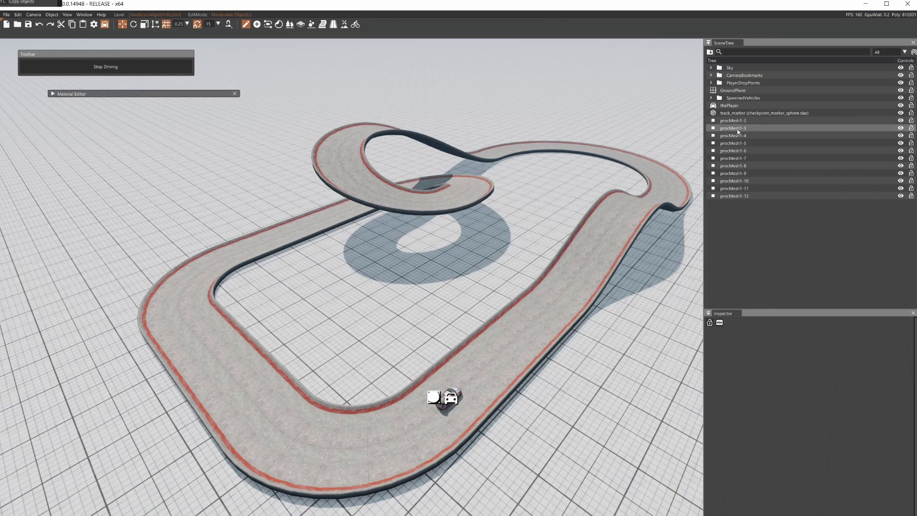
- Select all track meshes from procMesh1-2 to procMesh1-12 in the scene tree
left_click(741, 121)
left_click(733, 121)
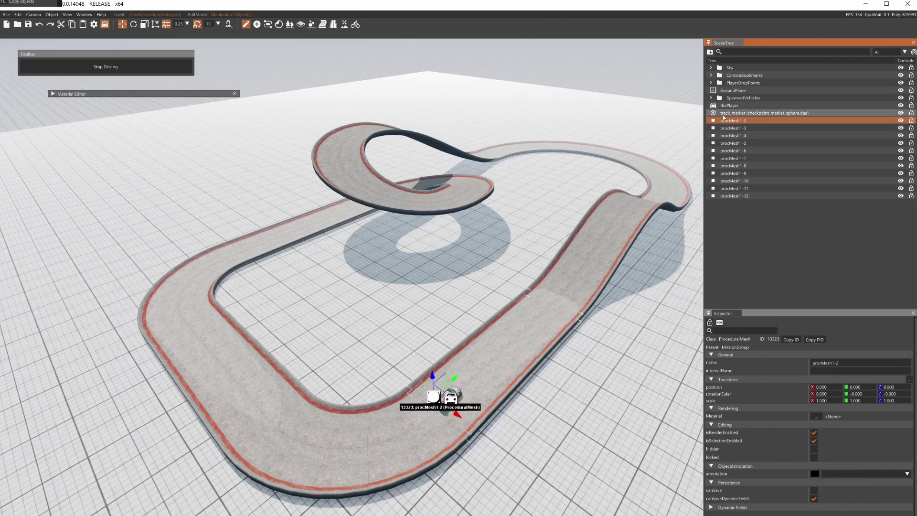
left_click(741, 196, "shift")
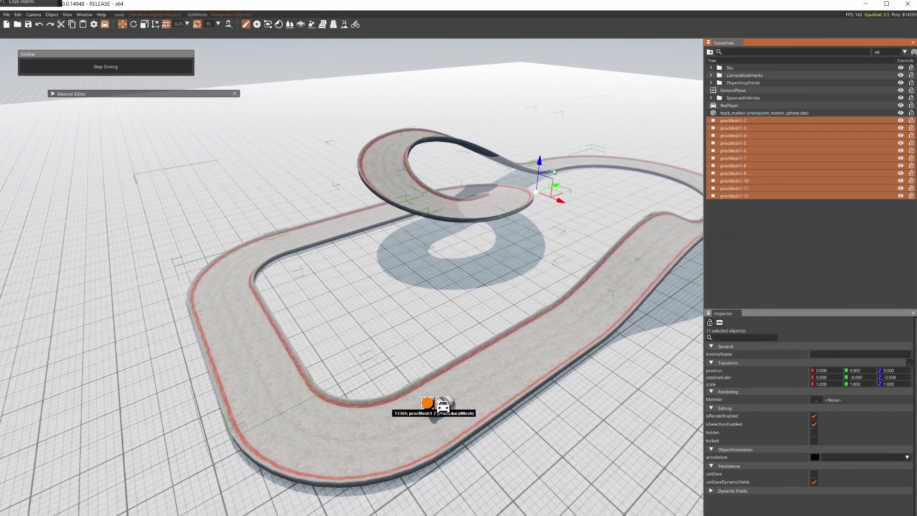
- Export the selected meshes as a Collada file named Placeholder into the levels/smallgrid folder
mouse_move(558, 183)
left_mouse_down()
mouse_move(343, 253)
mouse_move(507, 191)
mouse_move(558, 182)
left_mouse_up()
key("a")
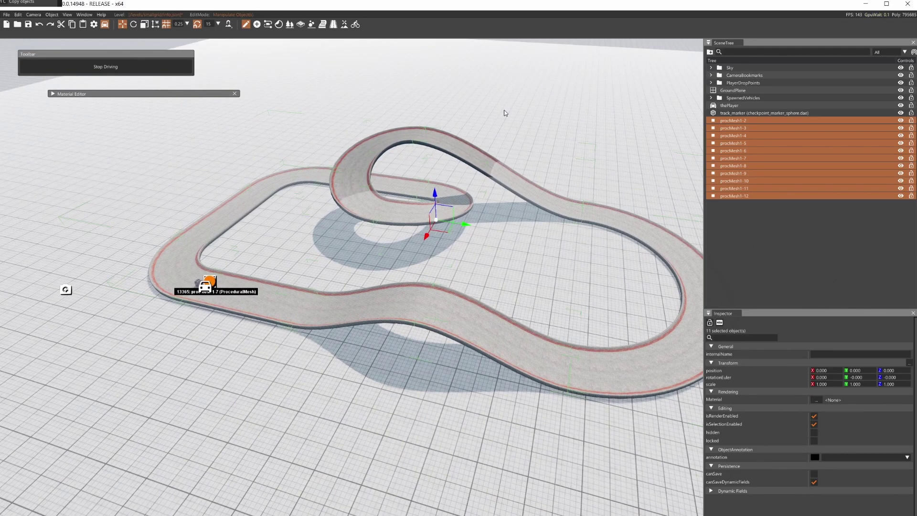
mouse_move(506, 113)
right_mouse_down()
mouse_move(515, 115)
mouse_move(497, 113)
right_mouse_up()
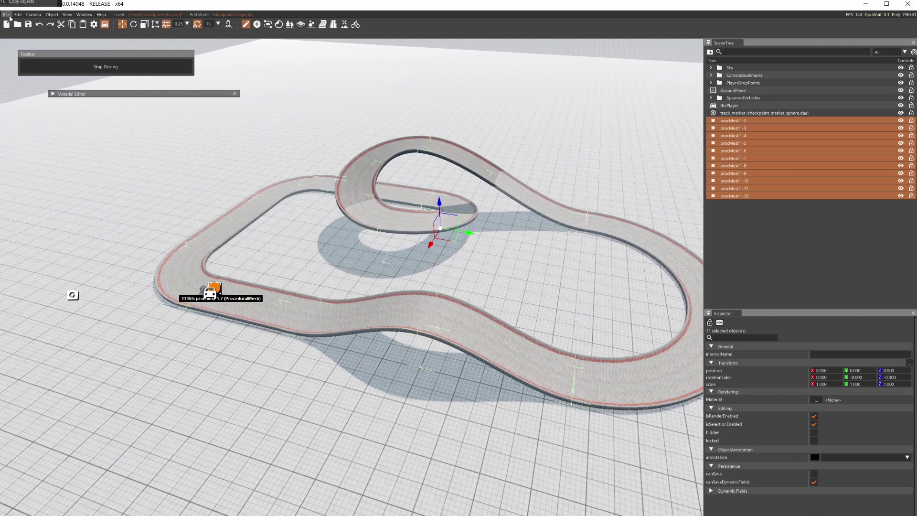
left_click(6, 14)
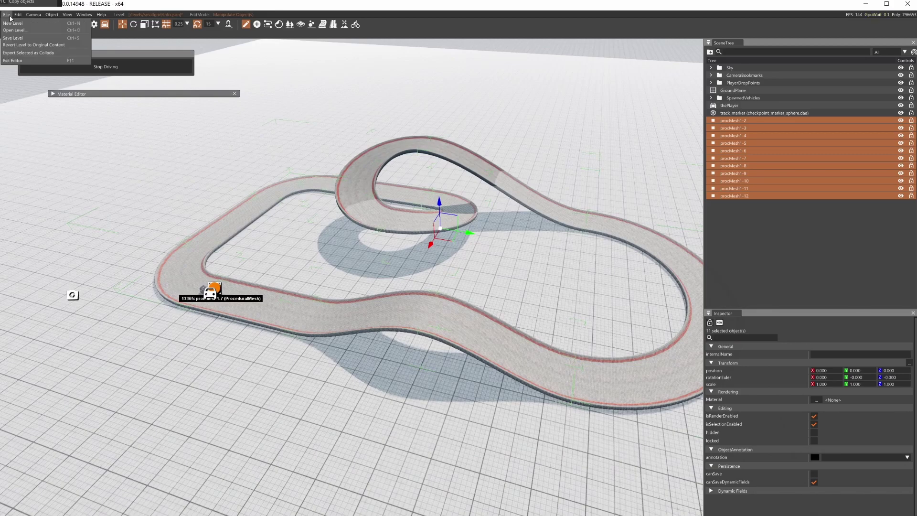
left_click(31, 53)
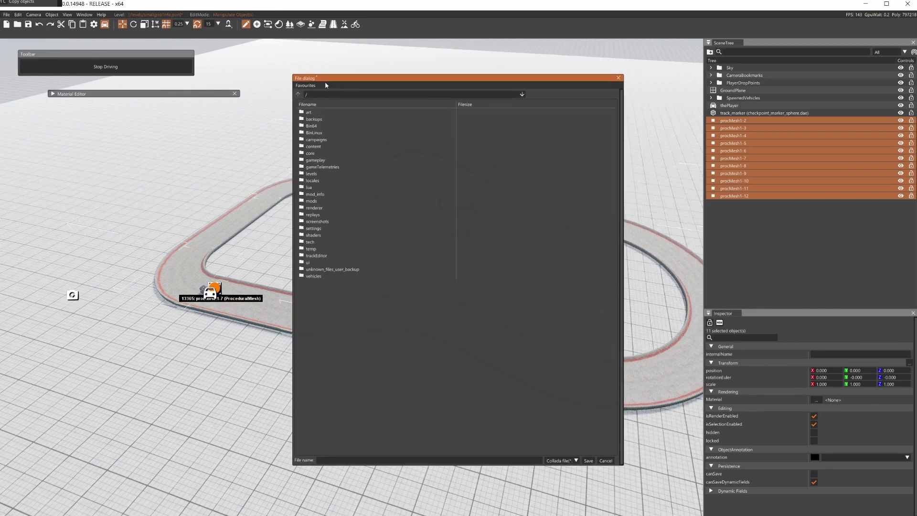
double_click(339, 169)
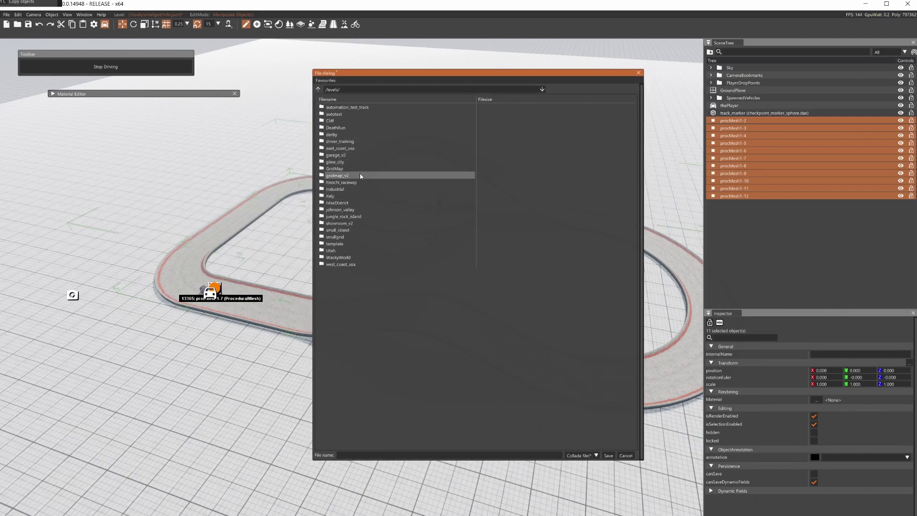
double_click(347, 238)
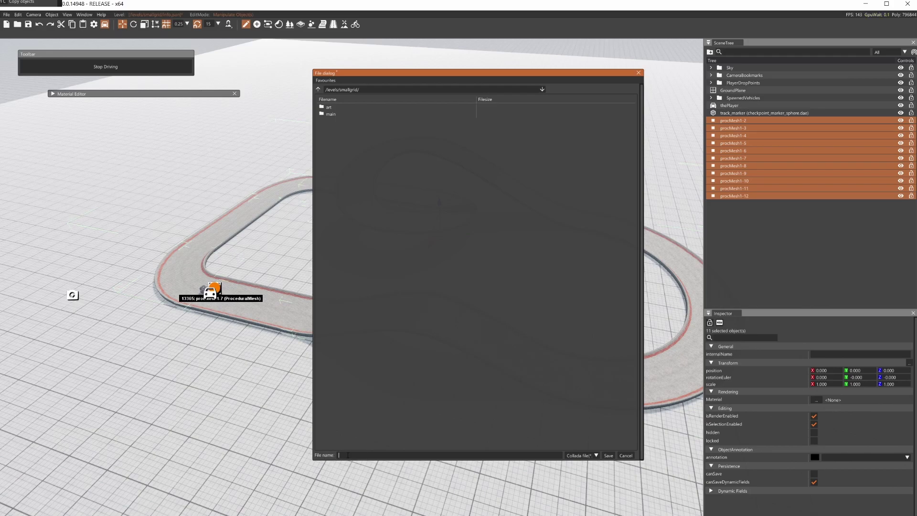
type("Placeholder")
left_click(605, 456)
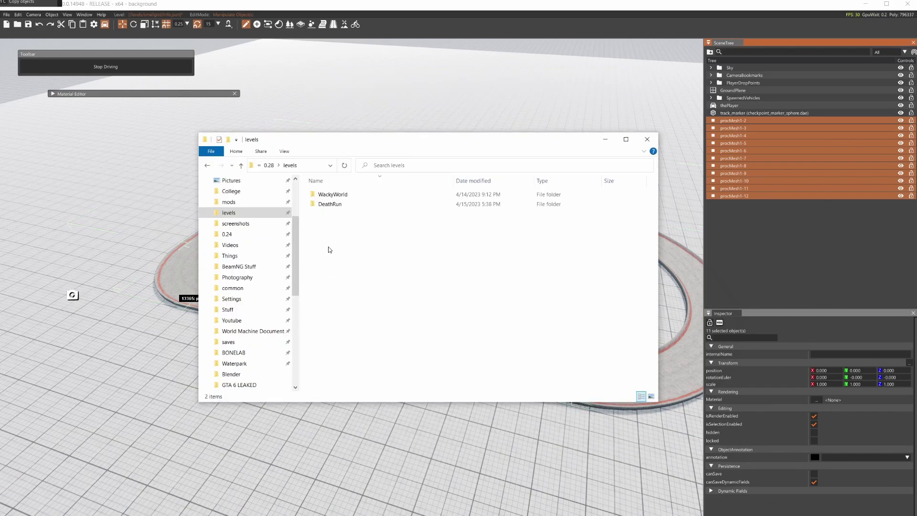
- Create a new folder named SmallGrid inside the 0.28 levels folder, and minimize the file explorer
right_click(342, 241)
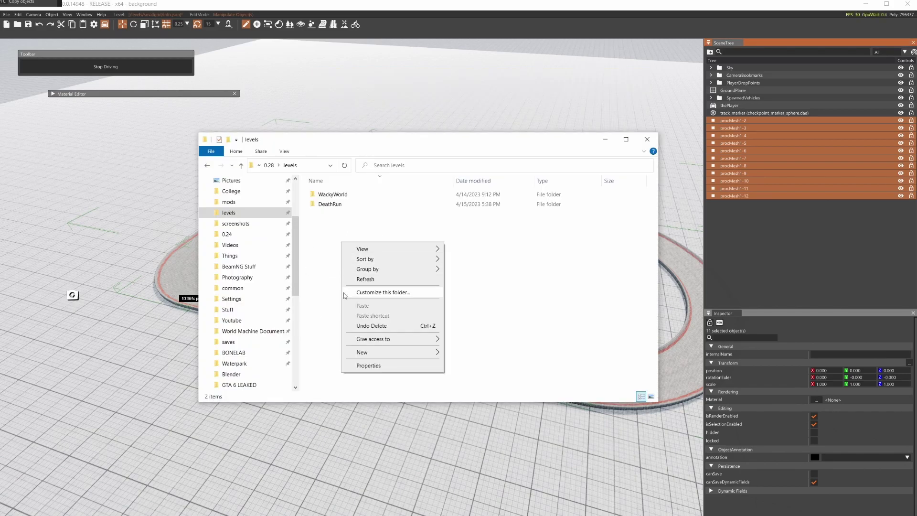
left_click(325, 226)
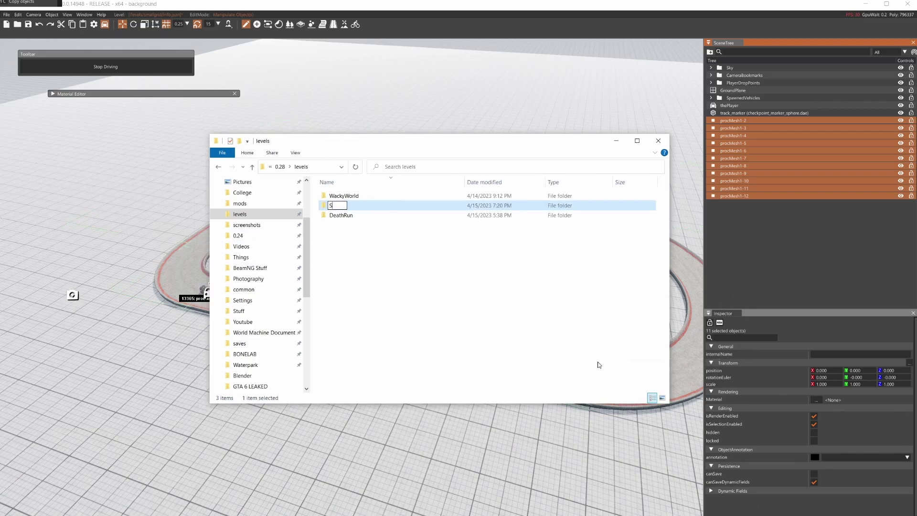
type("SmallGrid")
key("Return")
left_click(617, 141)
- Export the selected track meshes again as a Collada file named Placeholder into the /levels/smallgrid/ folder
left_click(6, 14)
left_click(50, 54)
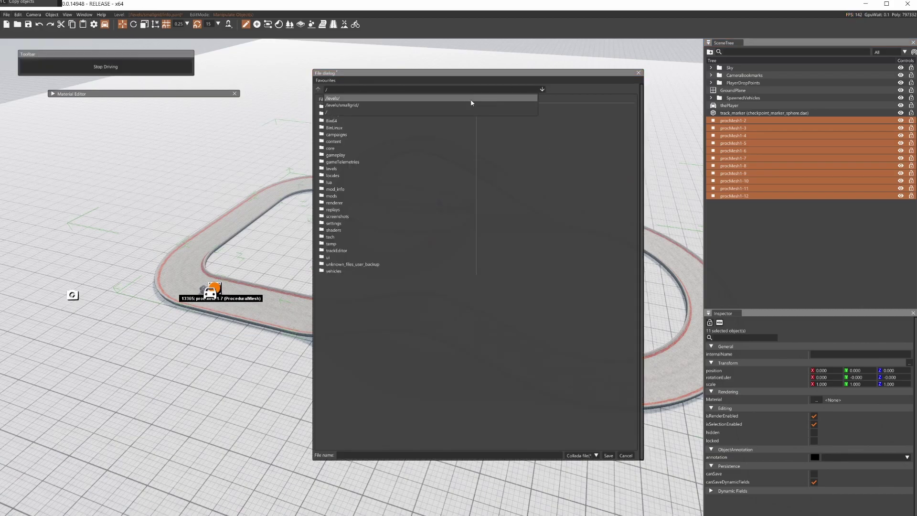
left_click(425, 449)
type("placeholder")
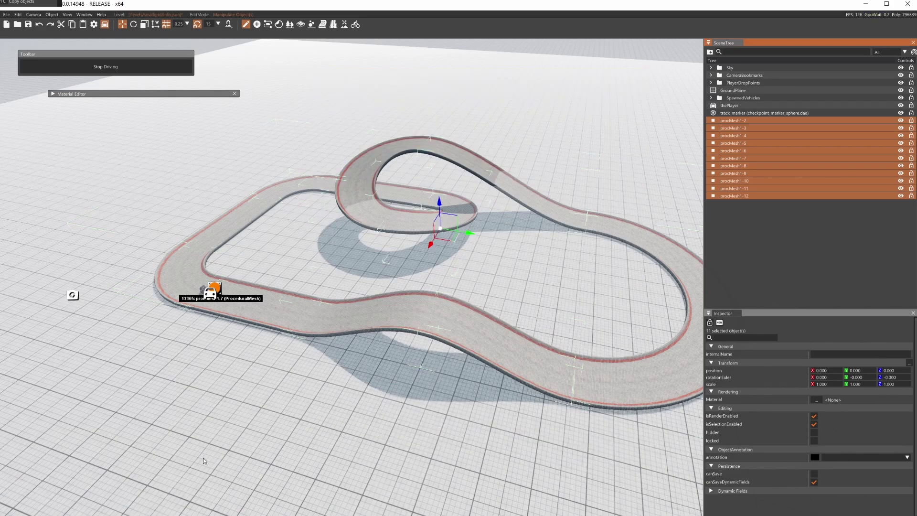
- Switch to the file explorer and check the SmallGrid folder for the exported Collada file
key("super")
left_click(78, 506)
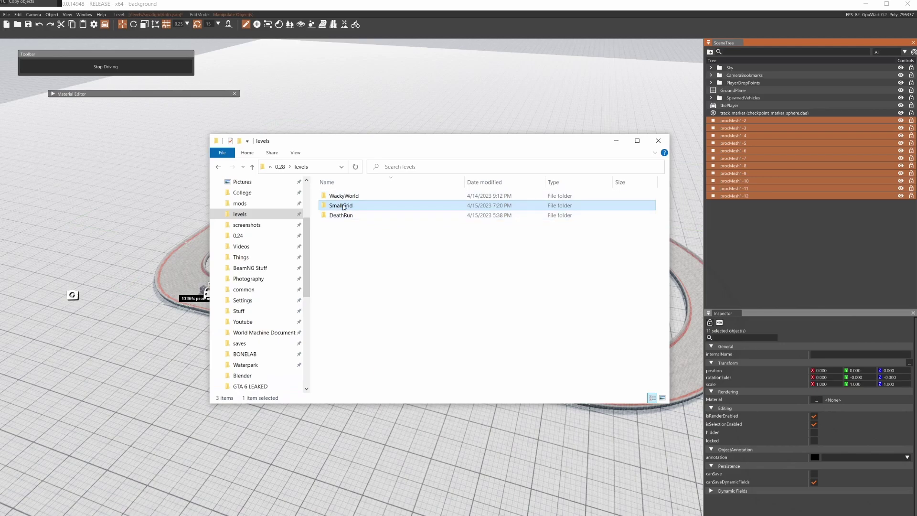
double_click(344, 207)
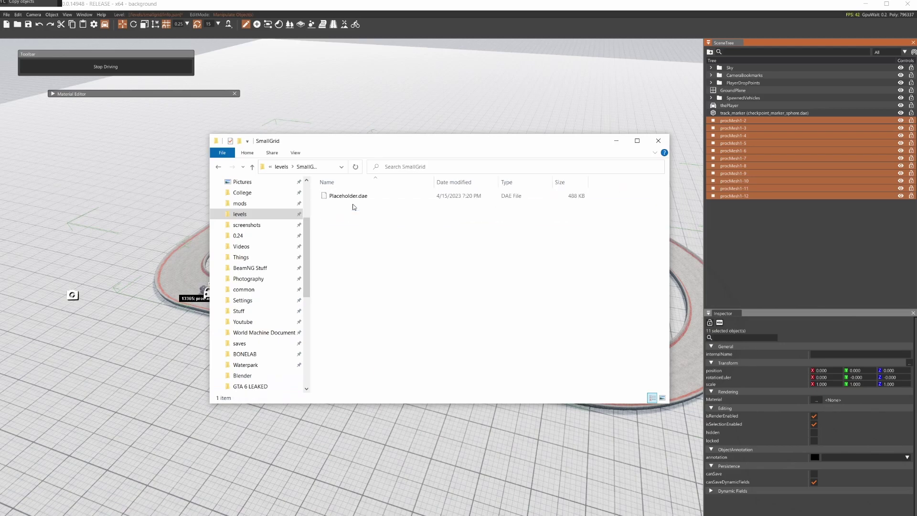
left_click_drag(361, 214, 344, 192)
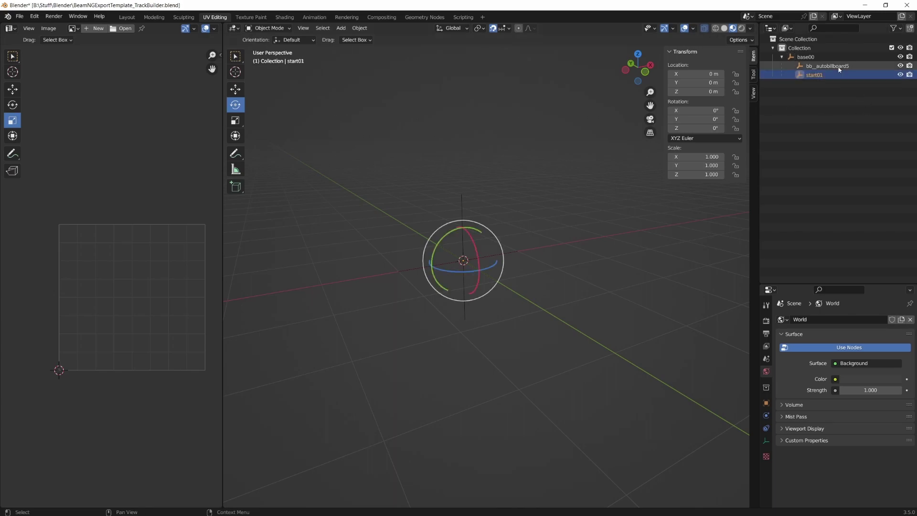
- Switch to Blender's track template file and import Placeholder.dae as Collada from the levels/SmallGrid folder
left_click(828, 75)
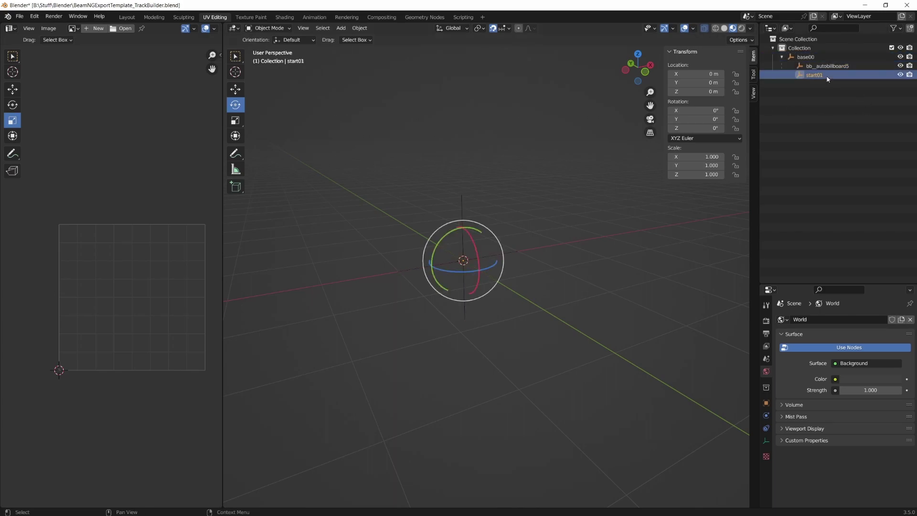
left_click(824, 86)
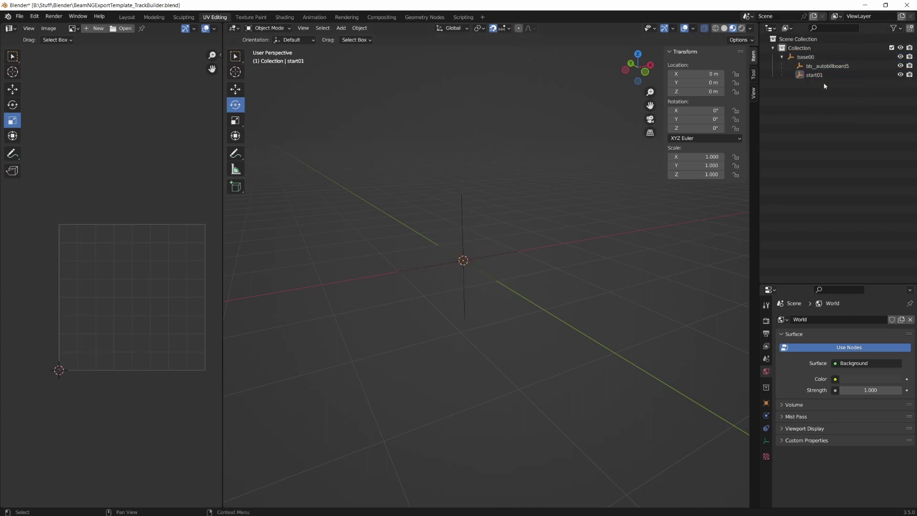
left_click(20, 19)
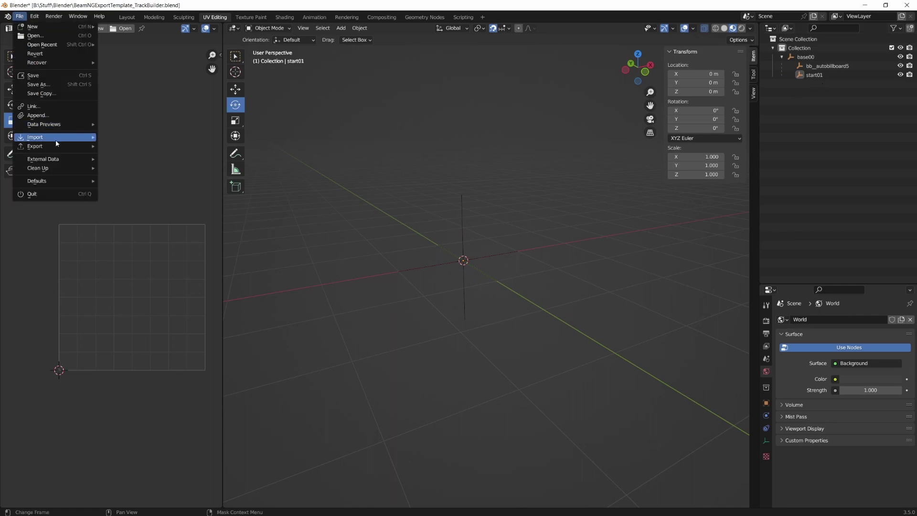
mouse_move(55, 139)
left_click(151, 137)
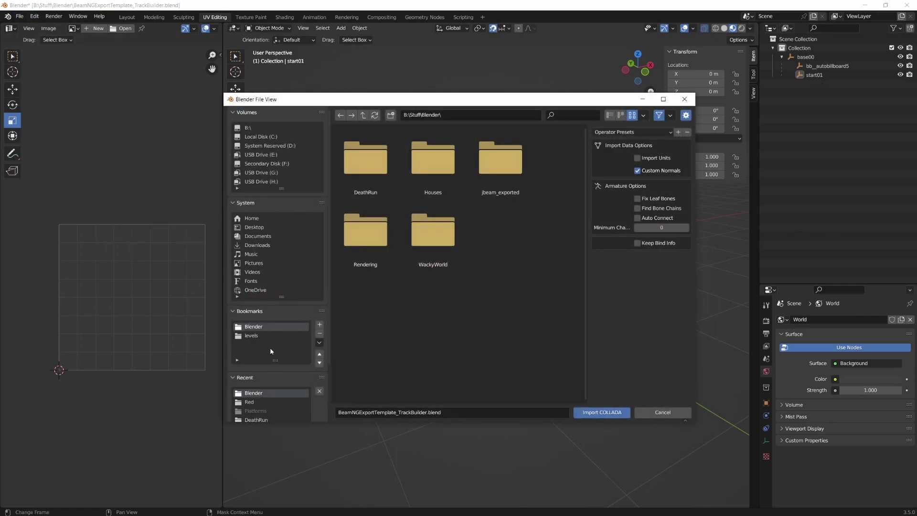
left_click(253, 336)
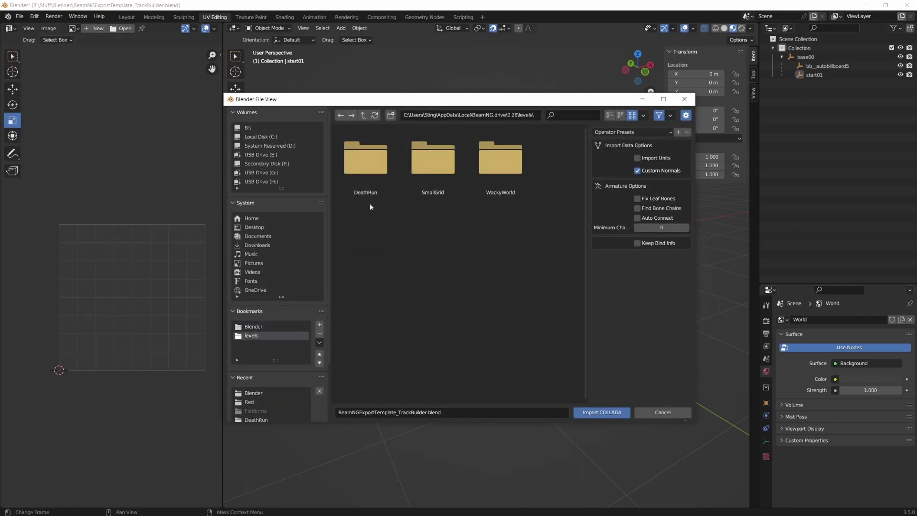
double_click(421, 152)
double_click(363, 168)
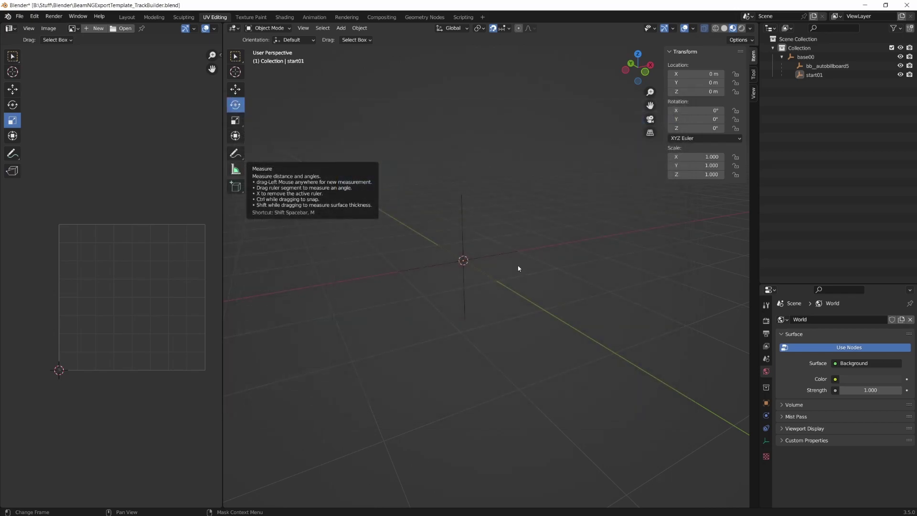
- Select the imported track, set its origin to the 3D cursor, and move its geometry to the origin
scroll(515, 266, "down", 10)
middle_click_drag(622, 191, 563, 219)
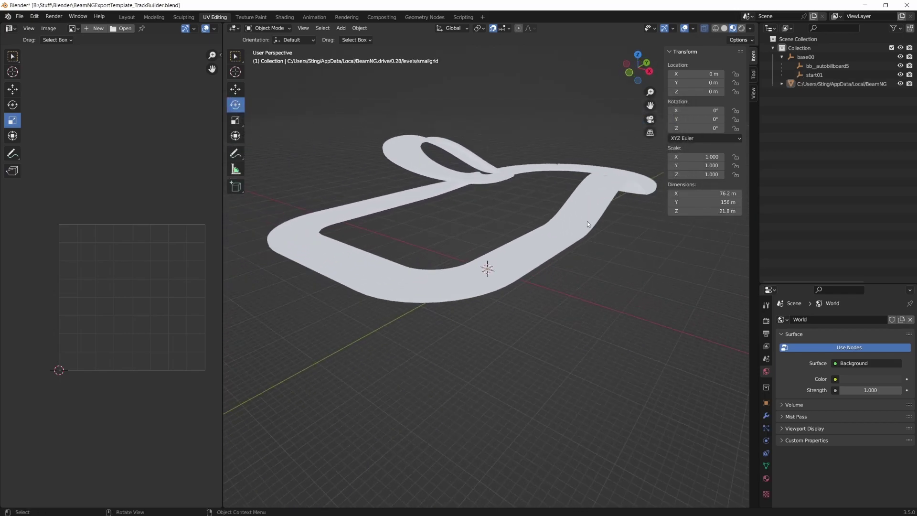
left_click(564, 219)
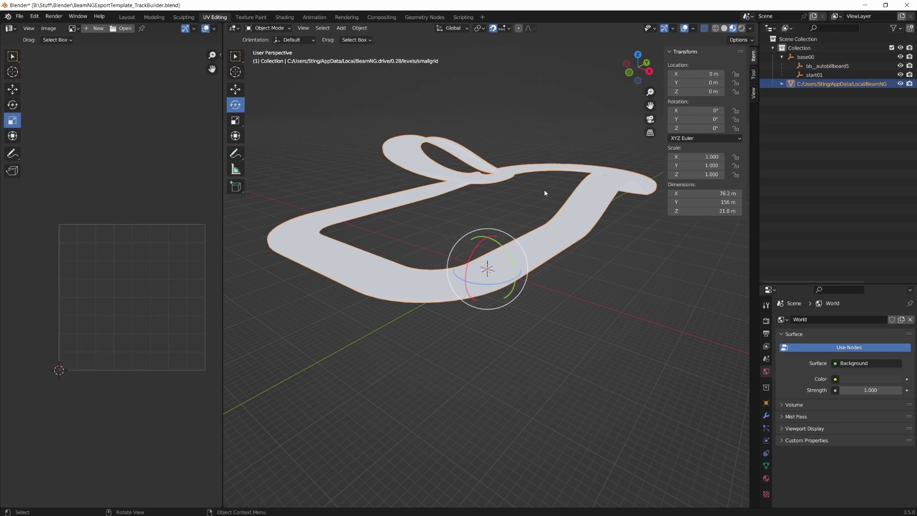
right_click(471, 172)
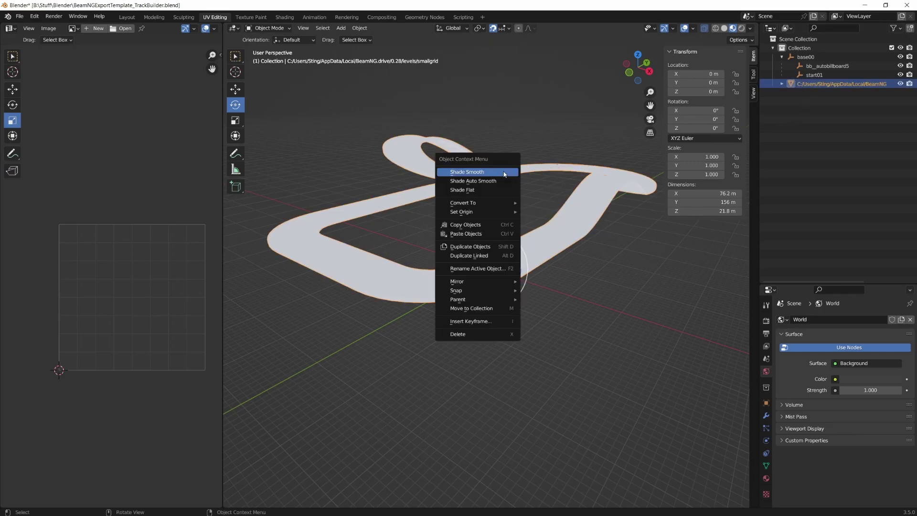
mouse_move(489, 217)
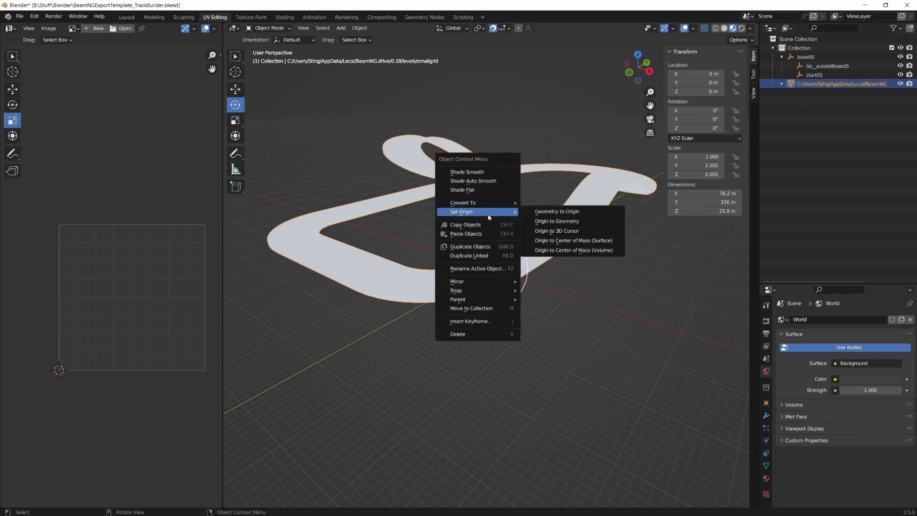
left_click(552, 231)
right_click(550, 228)
mouse_move(554, 230)
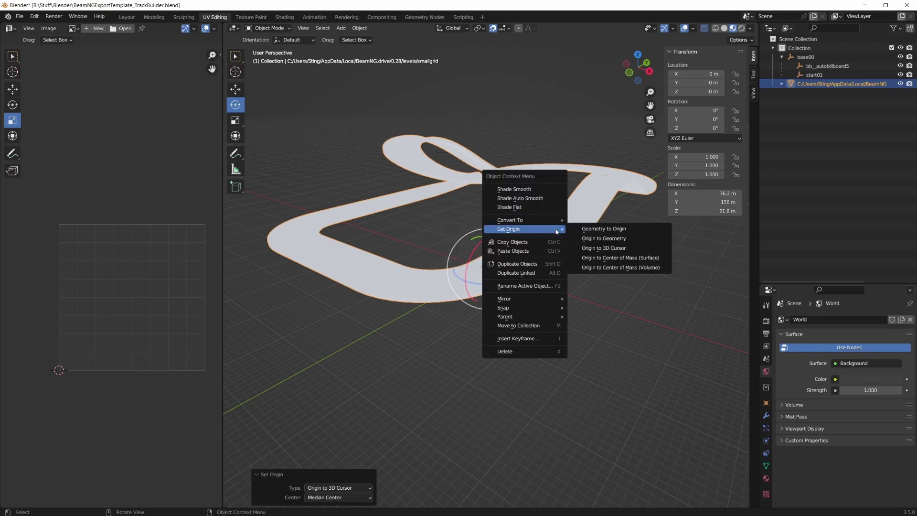
left_click(593, 230)
- Try moving the track upward along the Z axis with the Move tool, and undo the move
middle_click_drag(532, 239, 374, 309)
middle_click_drag(498, 183, 334, 196)
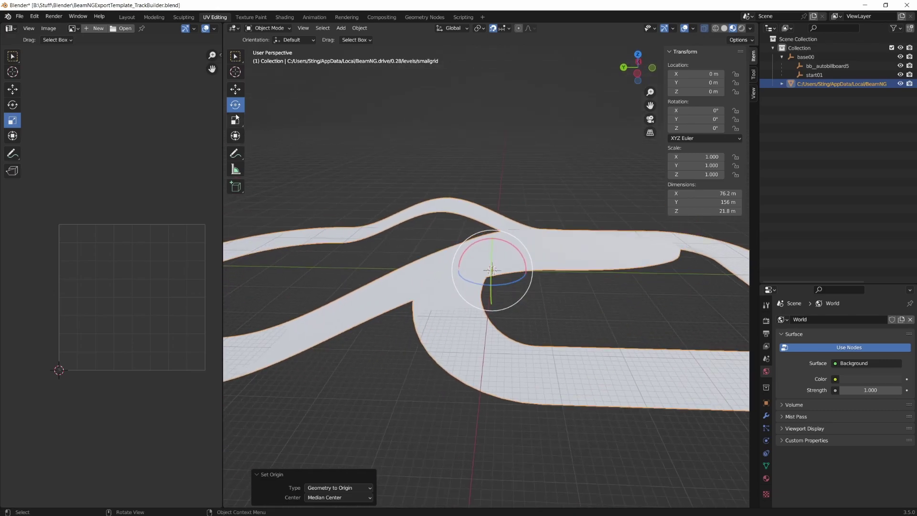
left_click(236, 90)
middle_click_drag(459, 191, 461, 229)
left_click_drag(466, 256, 462, 61)
middle_click_drag(454, 136, 764, 466)
key("ctrl+z")
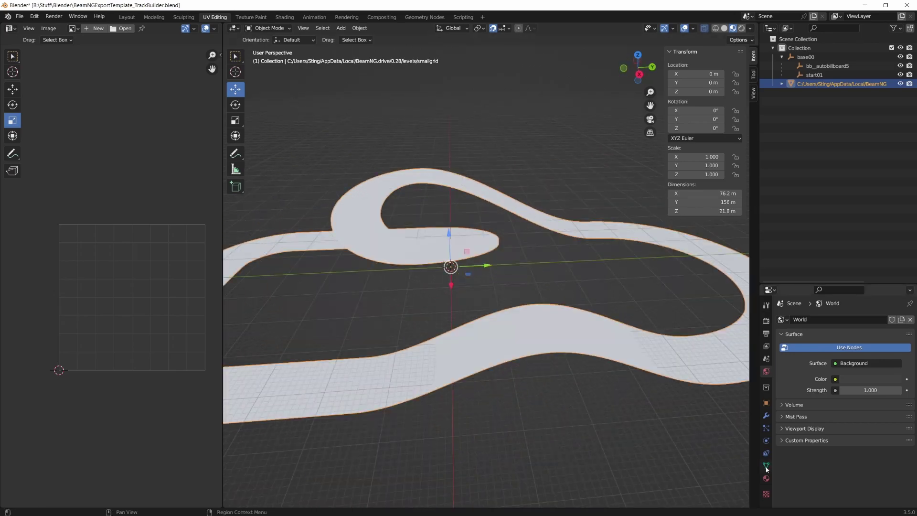
- Clear the custom split normals data from the track mesh
left_click(767, 466)
scroll(798, 427, "down", 5)
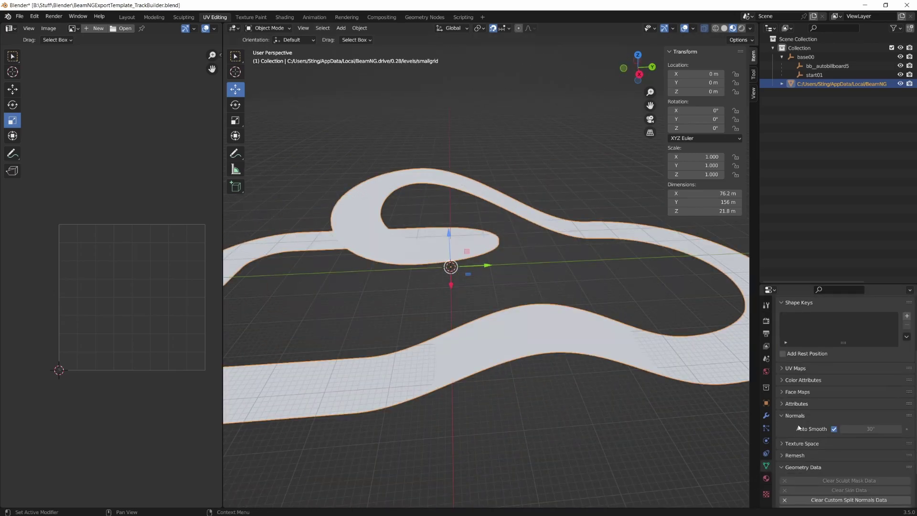
scroll(805, 464, "down", 1)
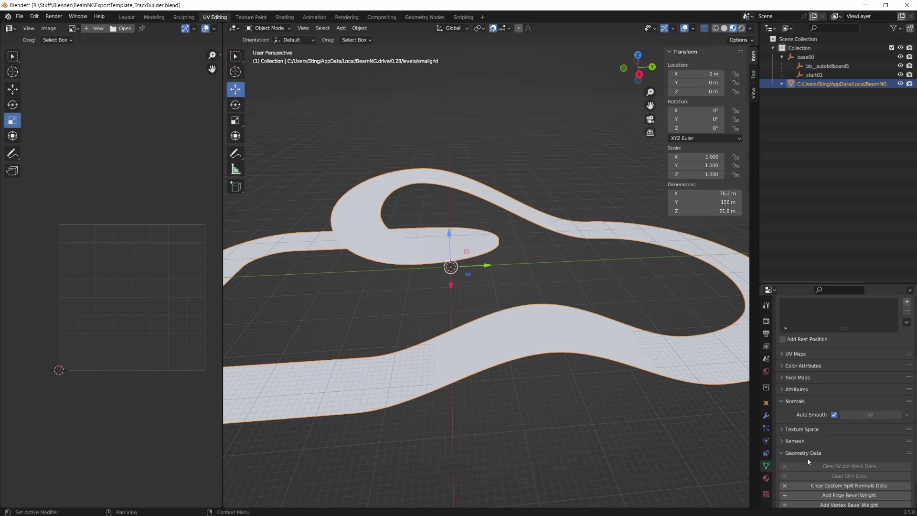
left_click(818, 485)
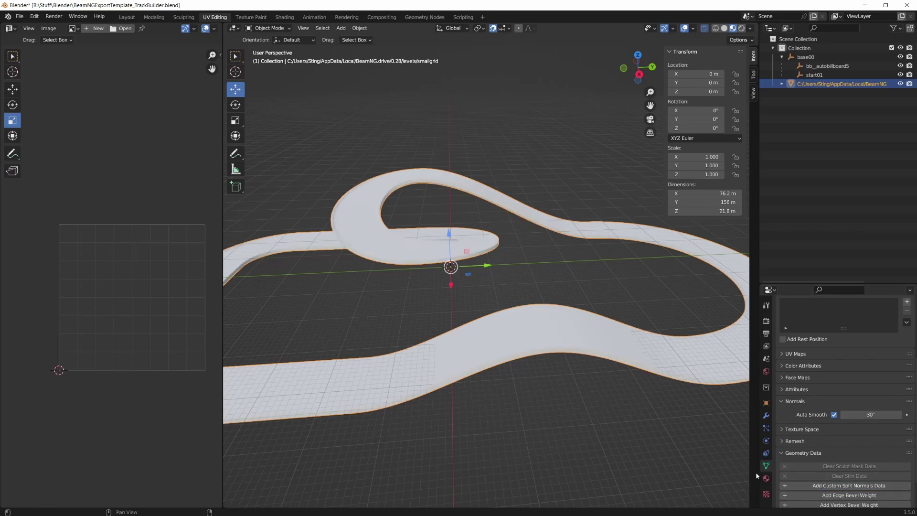
- Try the shading options on the track and apply Shade Auto Smooth with a 30° angle
right_click(454, 225)
middle_click_drag(502, 267, 385, 190)
left_click(457, 195)
right_click(383, 207)
left_click(383, 214)
right_click(452, 215)
left_click(452, 206)
- Add a new material to the track and name it Placeholder
left_click(766, 478)
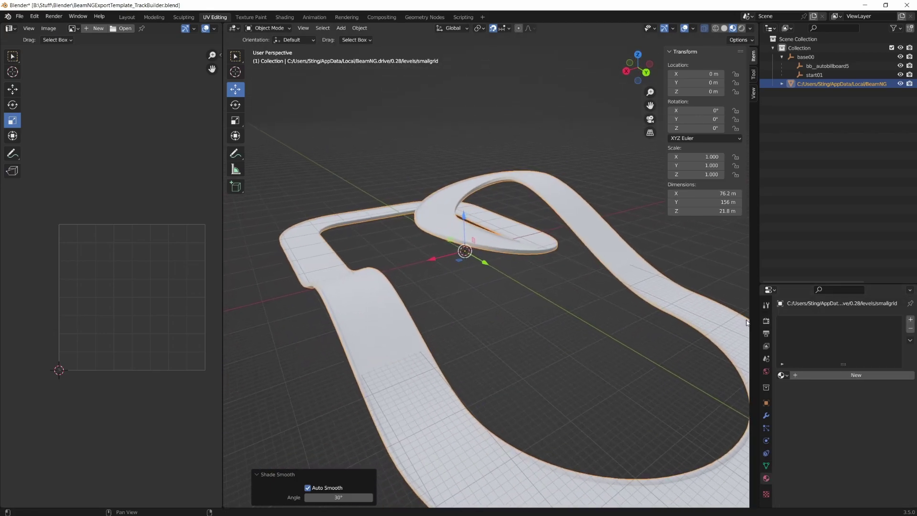
left_click(805, 375)
double_click(805, 375)
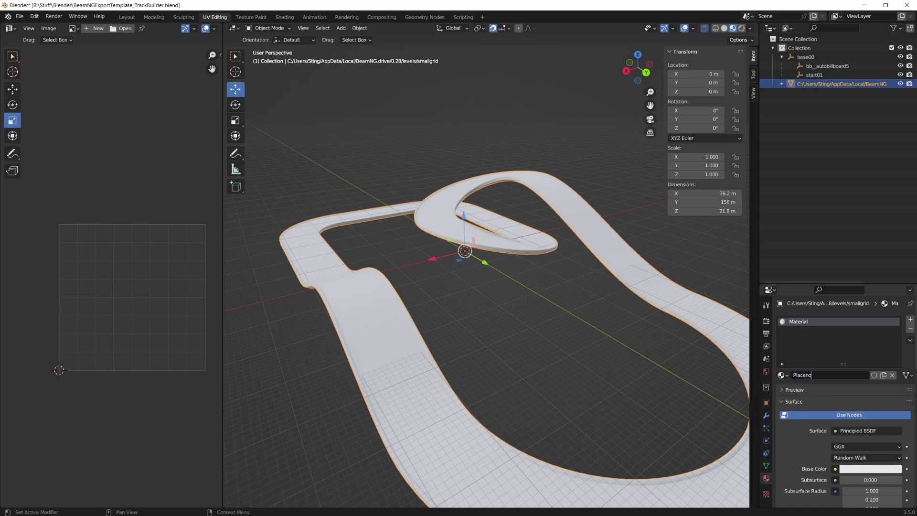
key("Return")
- Rename the imported track object as Placeholder and parent it to the start01 empty
double_click(802, 85)
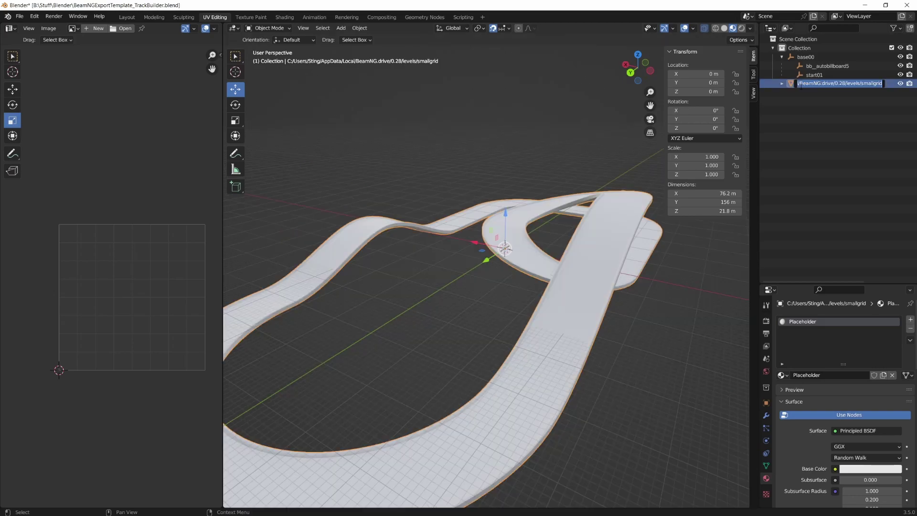
type("Placeholder")
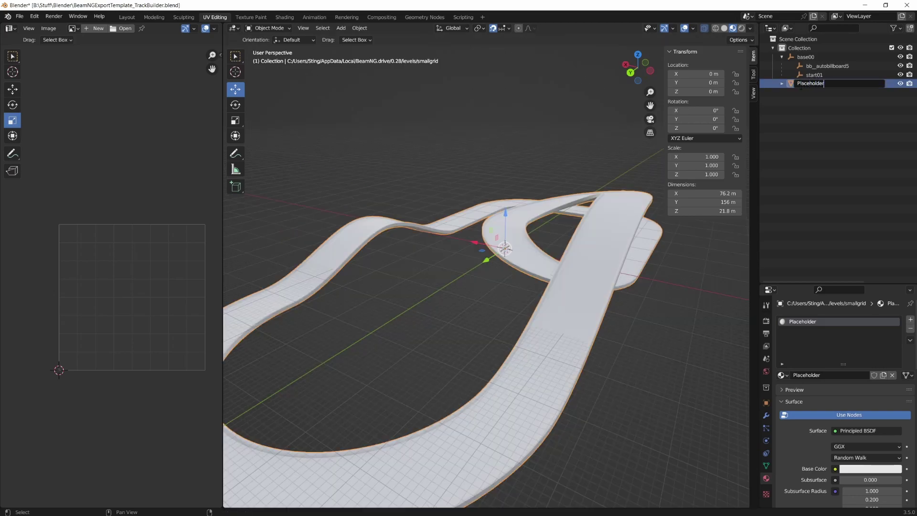
key("Return")
left_click_drag(800, 88, 816, 75)
- Unwrap the whole track mesh in Edit Mode using Smart UV Project with a 66° angle limit
middle_click_drag(507, 237, 524, 120)
key("Tab")
key("a")
left_click(464, 29)
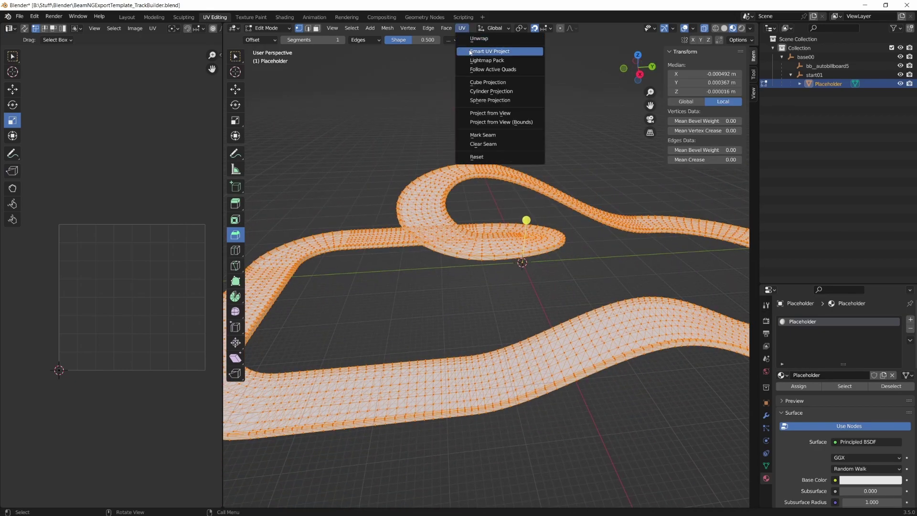
left_click(471, 52)
left_click(470, 133)
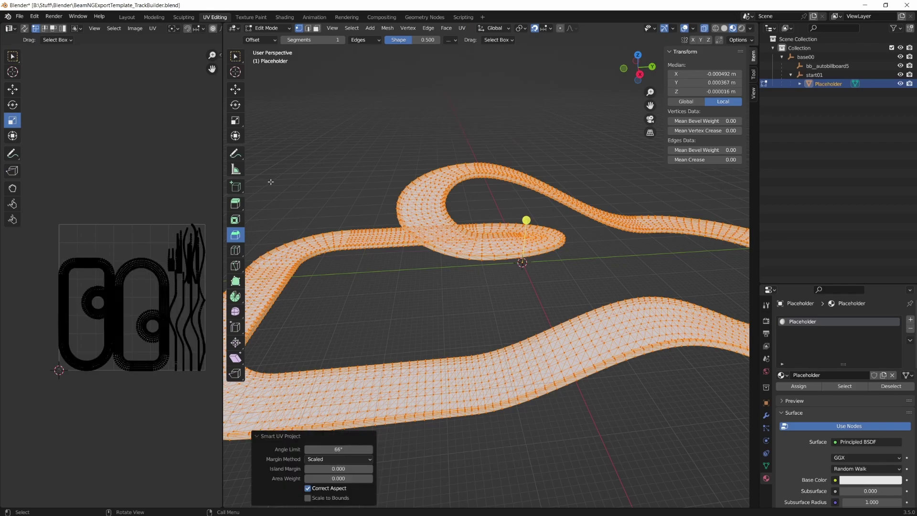
- Select all of the track's UVs and scale them by 25 on X, Y and Z
middle_click_drag(165, 276, 121, 272)
middle_click_drag(130, 170, 149, 154)
scroll(134, 220, "down", 1)
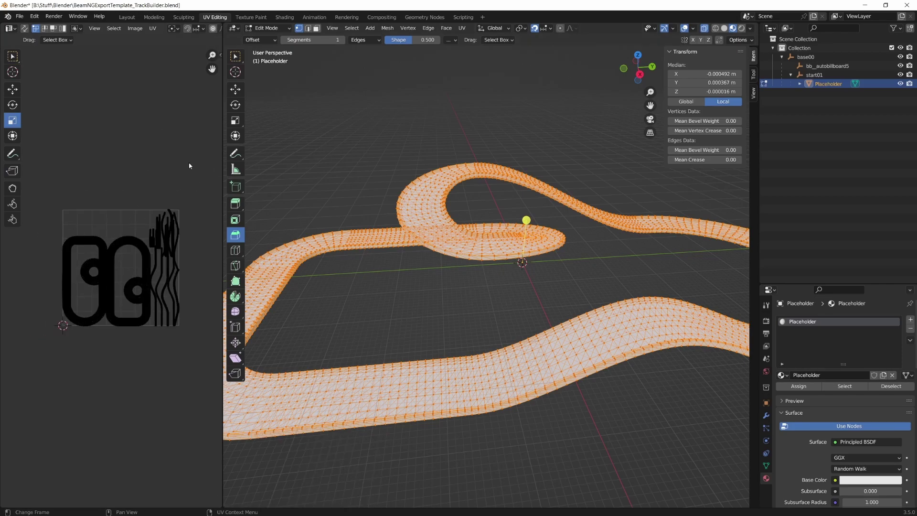
key("a")
left_click_drag(130, 247, 60, 276)
left_click(115, 451)
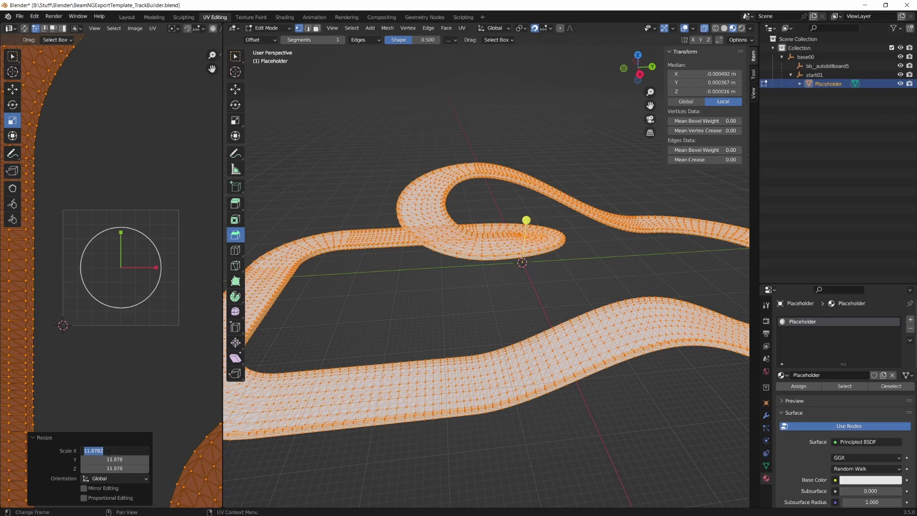
type("25")
key("Tab")
type("25")
key("Tab")
type("25")
key("Return")
scroll(173, 286, "down", 8)
scroll(174, 286, "down", 6)
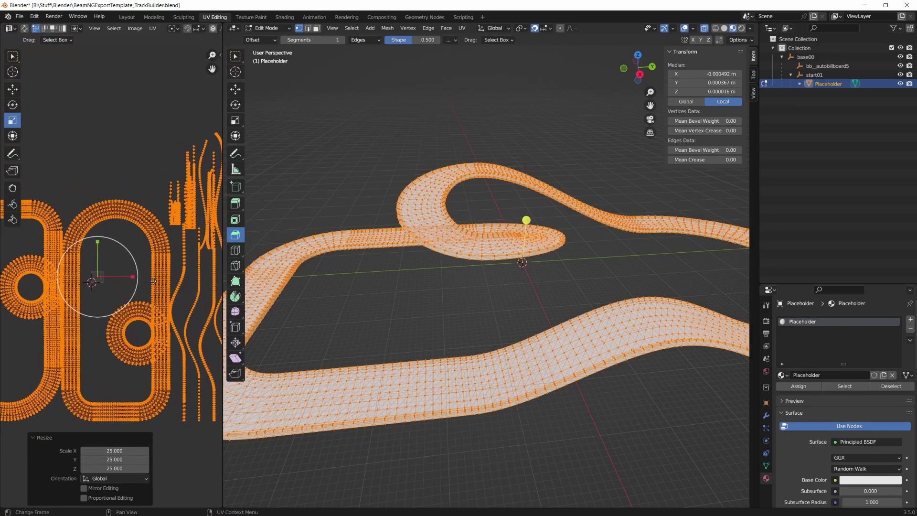
scroll(161, 235, "up", 3)
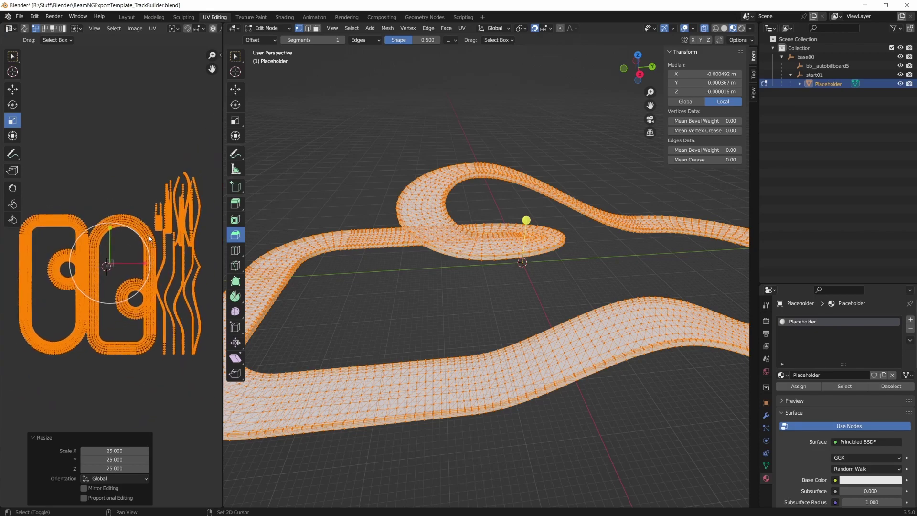
- Leave Edit Mode and select the Placeholder mesh together with its start01 and base00 parent empties
key("Tab")
mouse_move(501, 173)
middle_mouse_down()
mouse_move(518, 171)
mouse_move(456, 170)
mouse_move(487, 167)
middle_mouse_up()
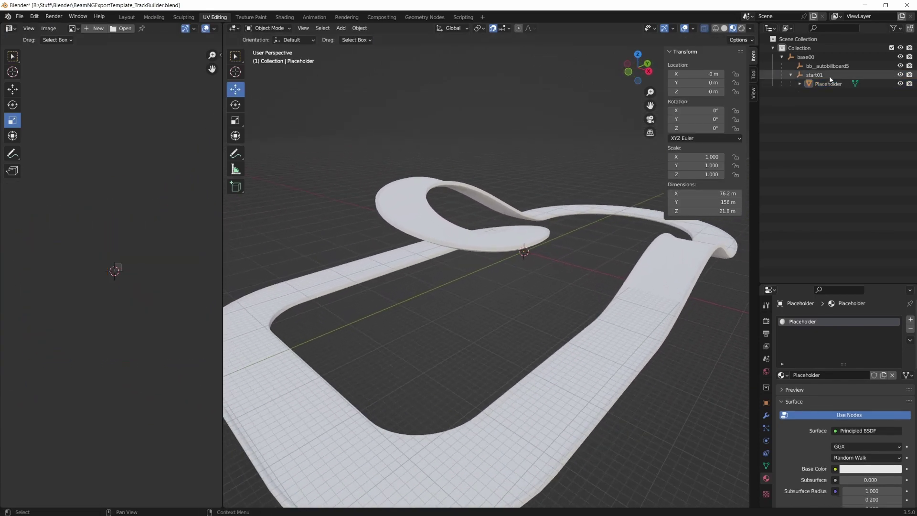
left_click(830, 84)
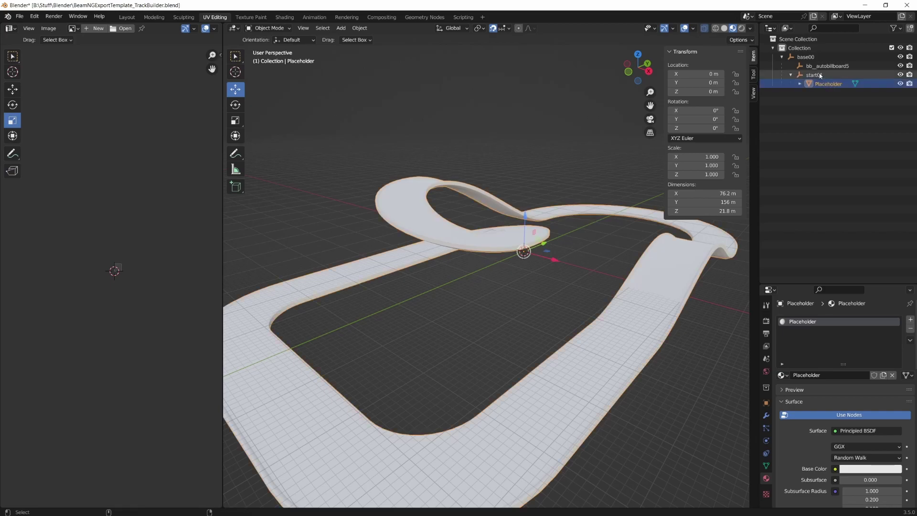
left_click(820, 76, "ctrl")
left_click(809, 58, "ctrl")
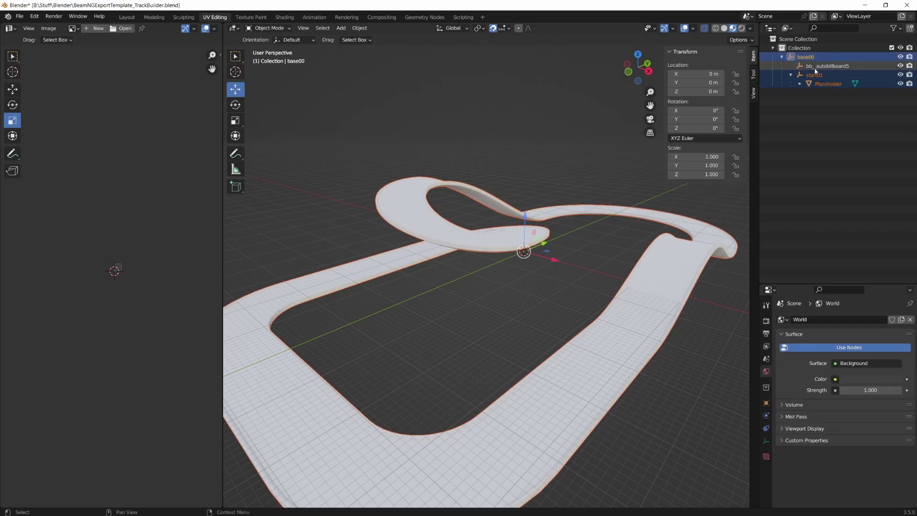
mouse_move(580, 217)
middle_mouse_down()
mouse_move(592, 224)
mouse_move(571, 217)
middle_mouse_up()
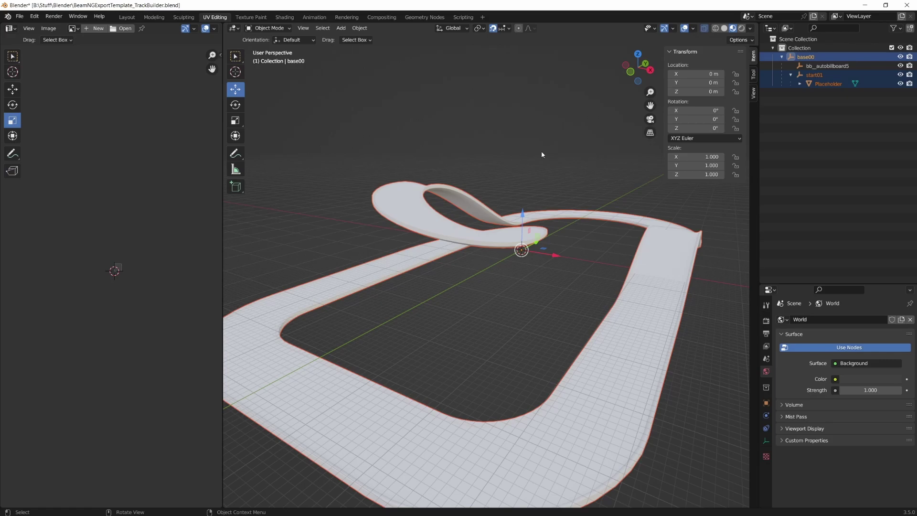
- Export the selected objects as Collada with texture copying off, overwriting Placeholder.dae in the SmallGrid levels folder, and minimize the window
left_click(19, 18)
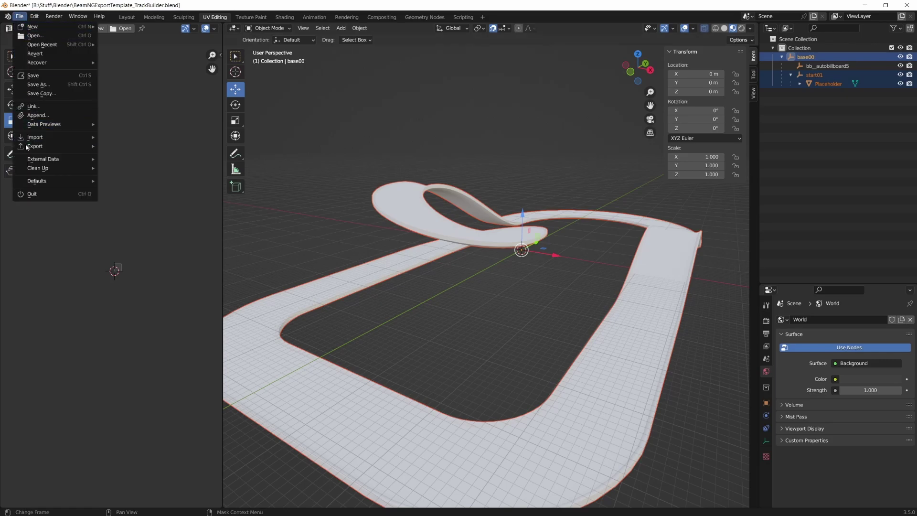
mouse_move(27, 147)
left_click(139, 151)
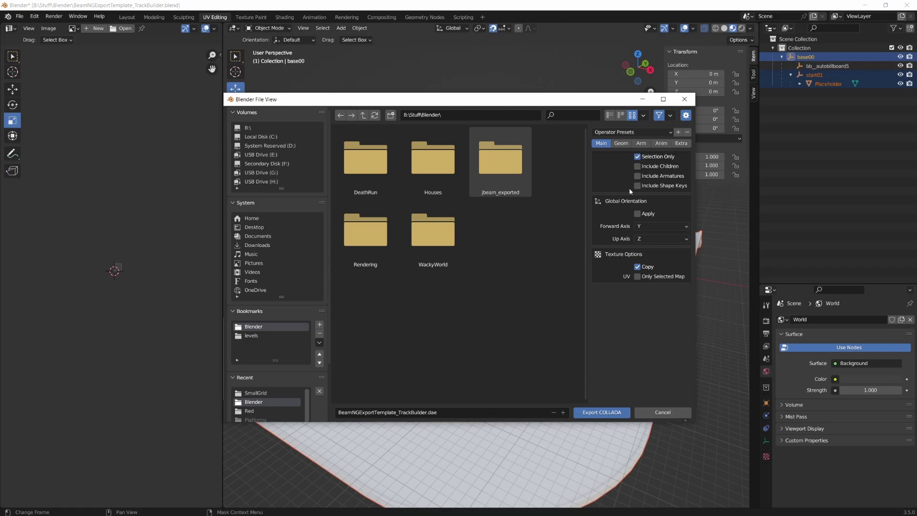
left_click(640, 267)
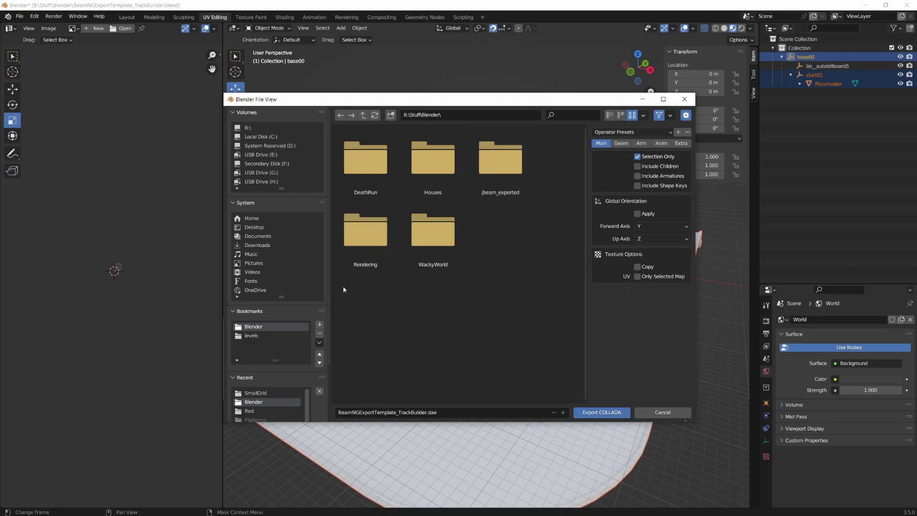
left_click(267, 336)
double_click(433, 153)
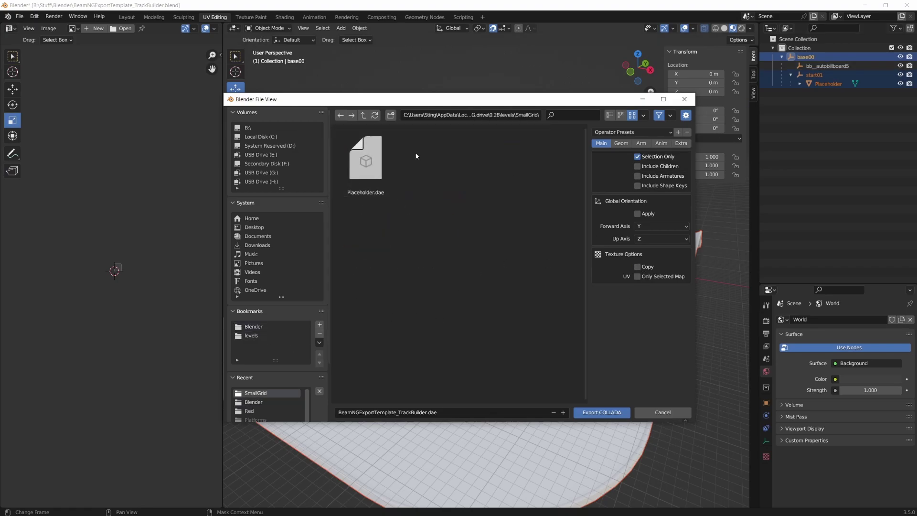
double_click(366, 162)
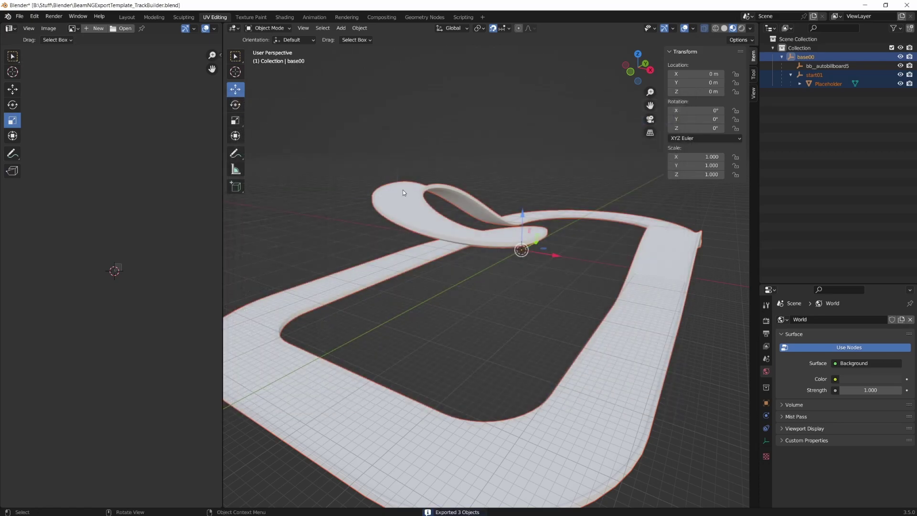
middle_click_drag(608, 116, 549, 115)
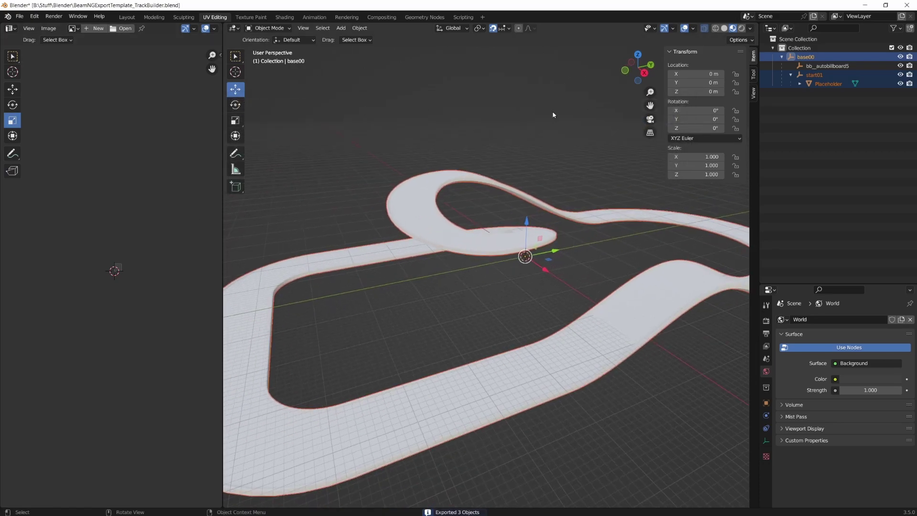
left_click(865, 5)
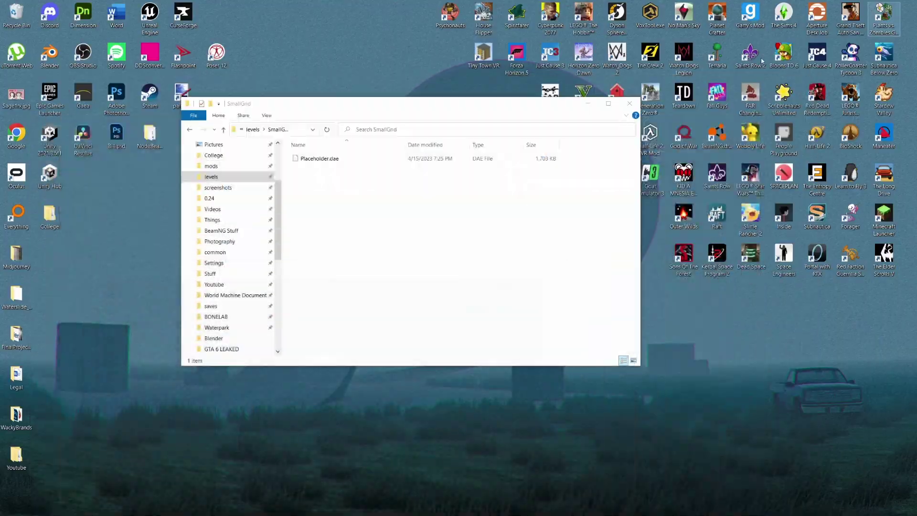